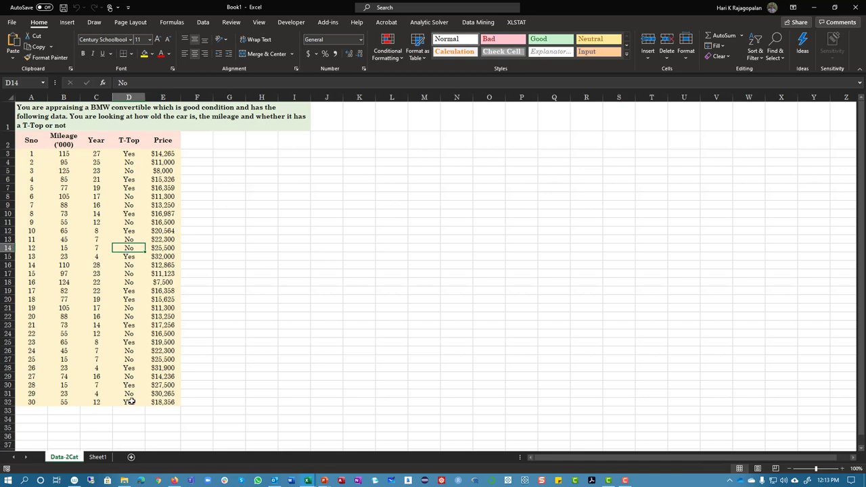
Duplicate the Data-2Cat sheet within Book1, placing the copy before Sheet1, and work on the copy
right_click(65, 458)
click(97, 374)
click(44, 362)
click(61, 405)
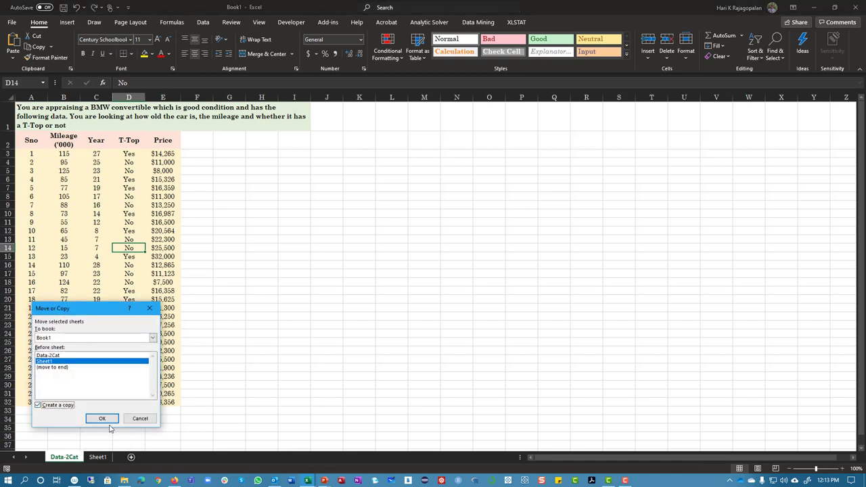
click(102, 418)
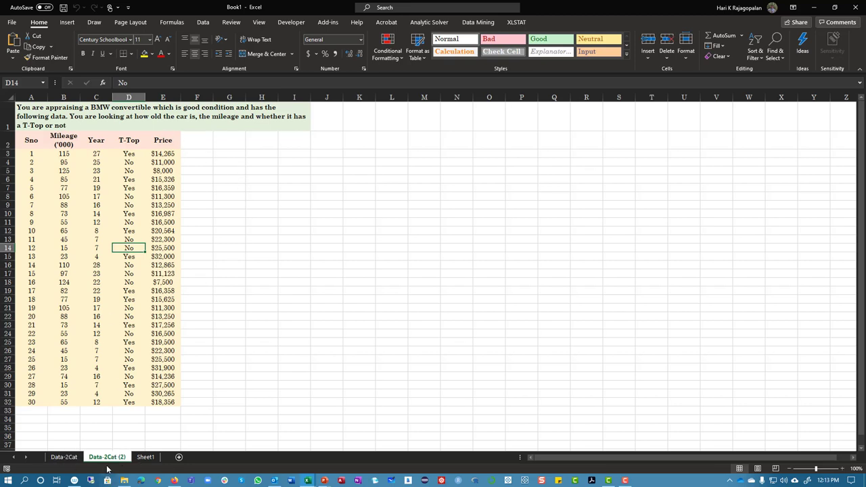
click(74, 458)
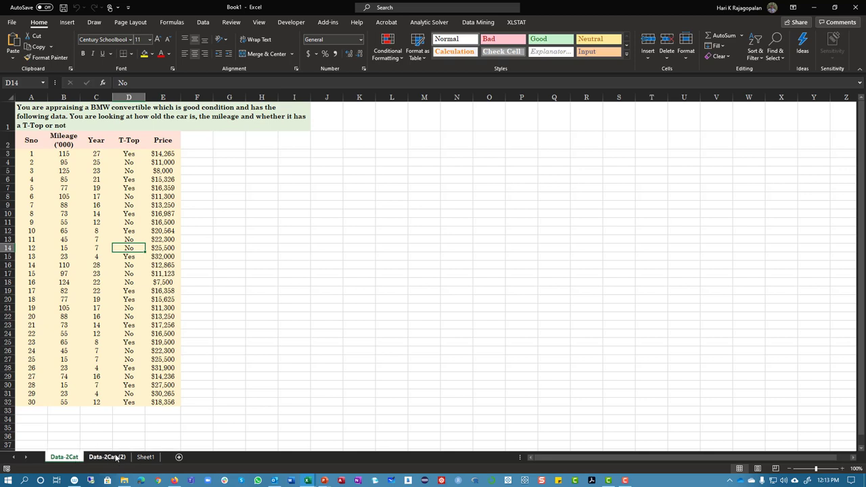
click(116, 458)
Add the column header Yes in cell F2, beside the Price column
click(194, 143)
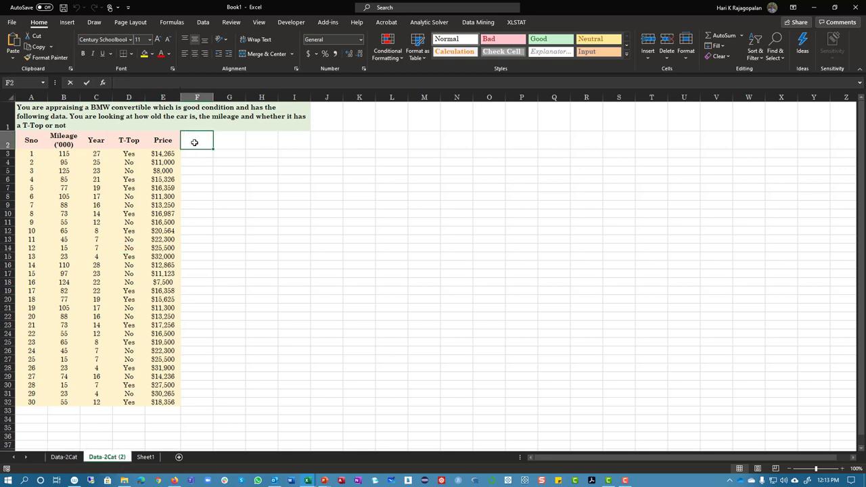
text(Yes)
key(Return)
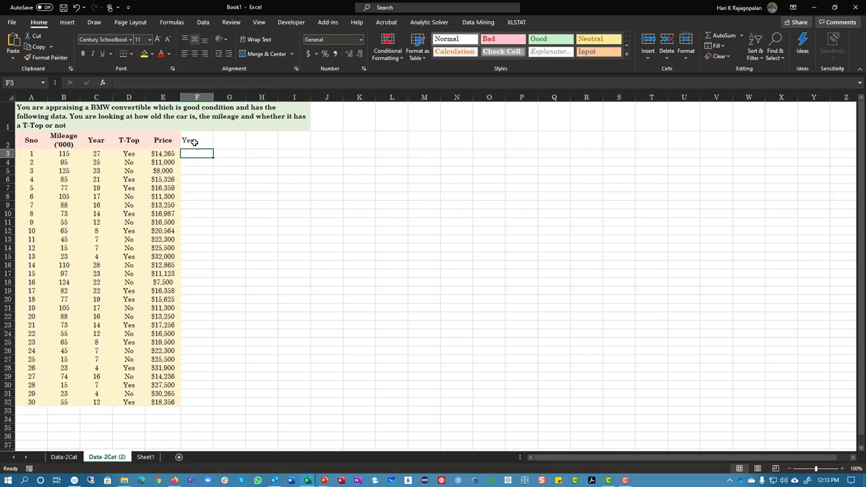
Enter =IF(D3=$F$2,1,0) in F3 and fill the formula down to F32
text(=if()
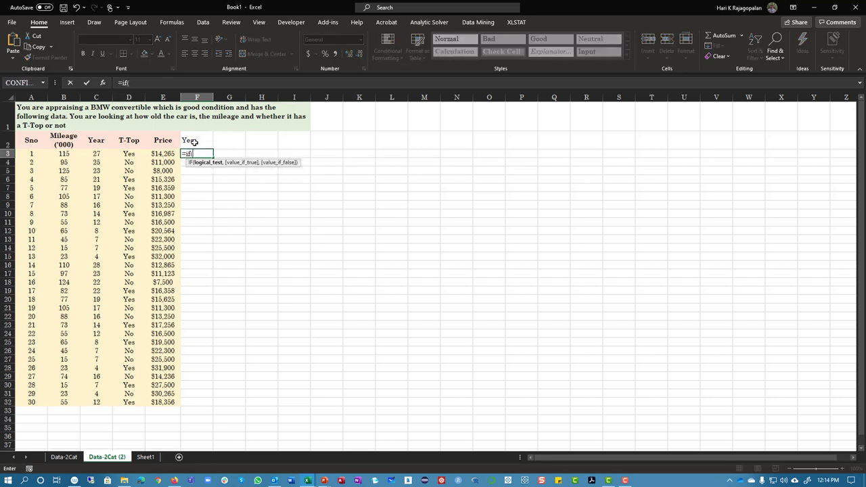
key(Left)
key(Left)
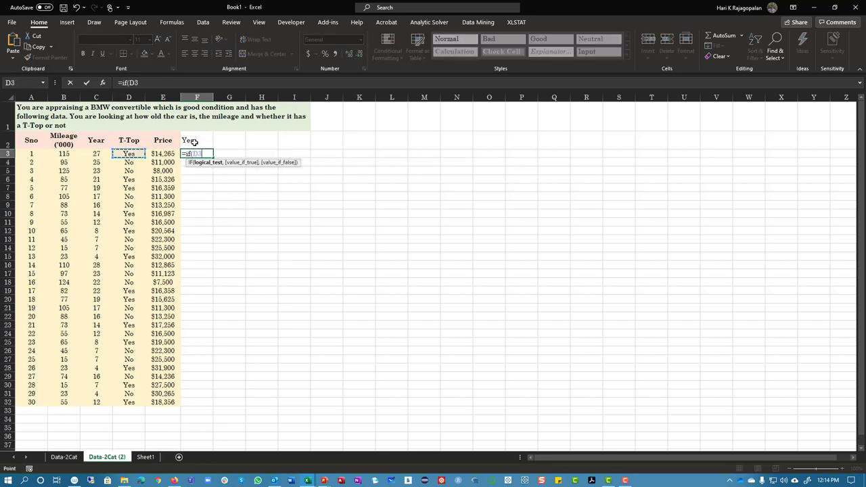
text(=)
click(194, 141)
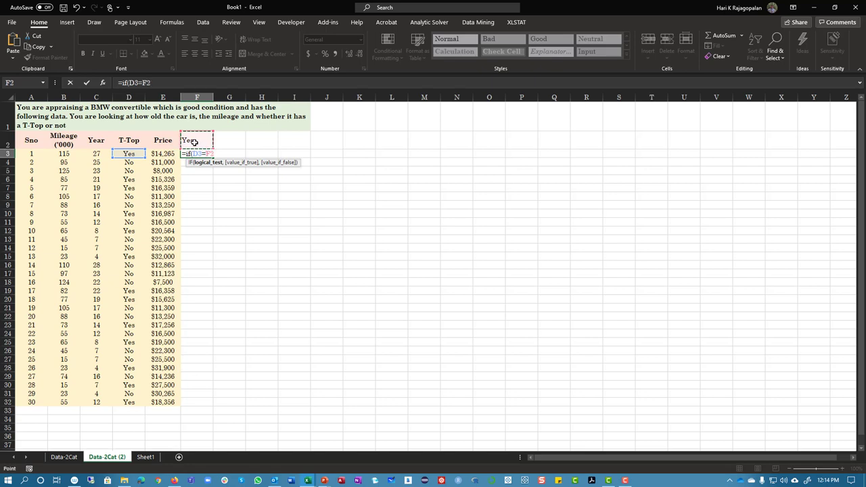
click(150, 82)
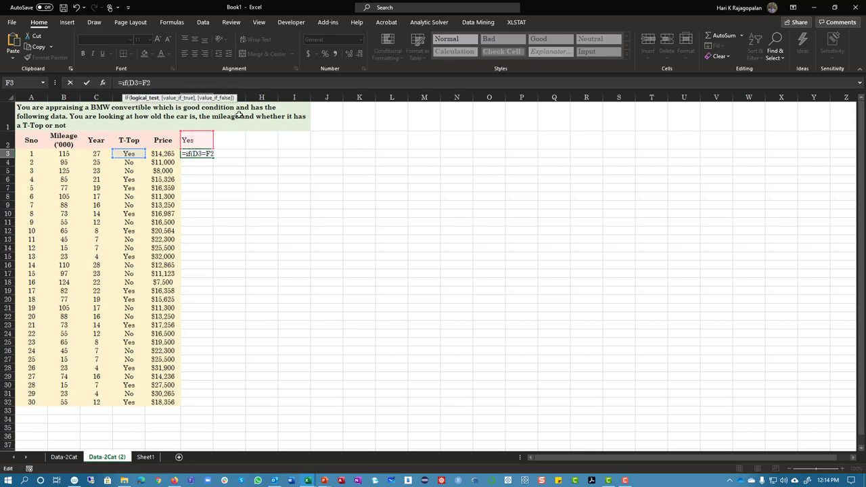
key(F4)
text(,)
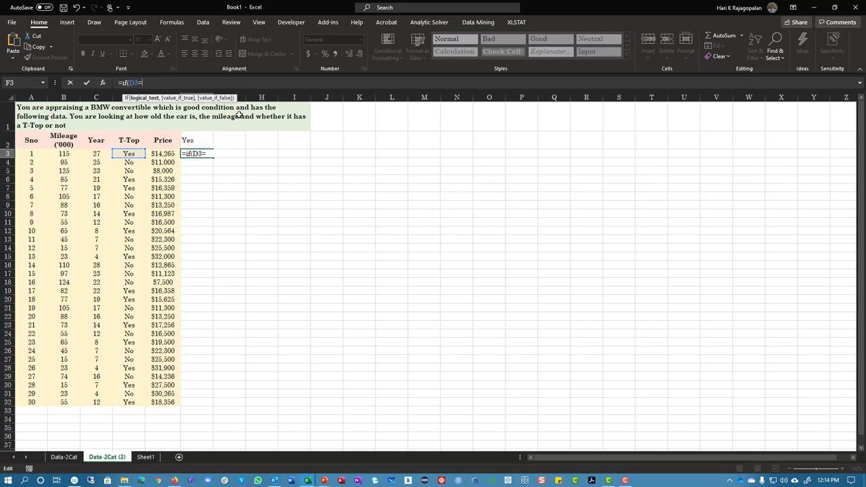
key(BackSpace)
click(195, 140)
key(F4)
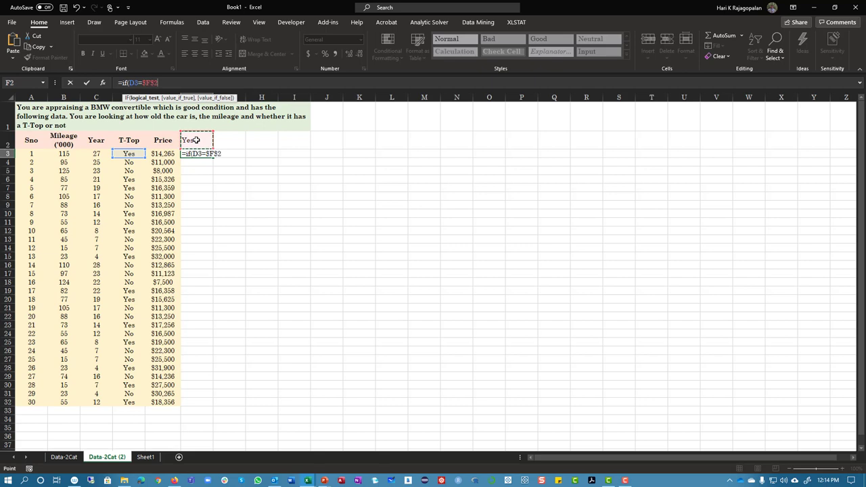
text(,)
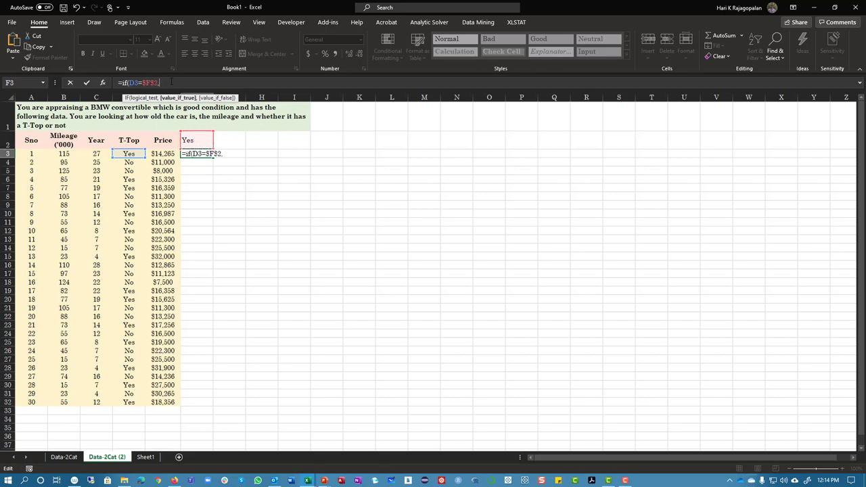
text(1,)
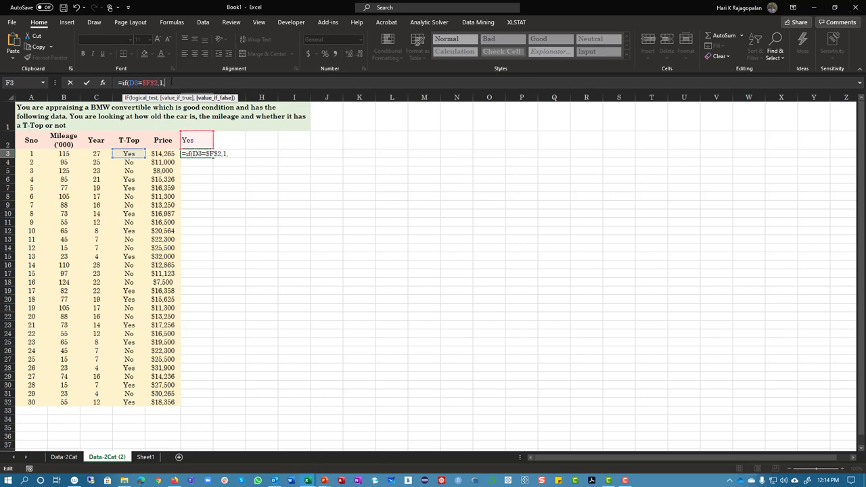
text(0))
key(Return)
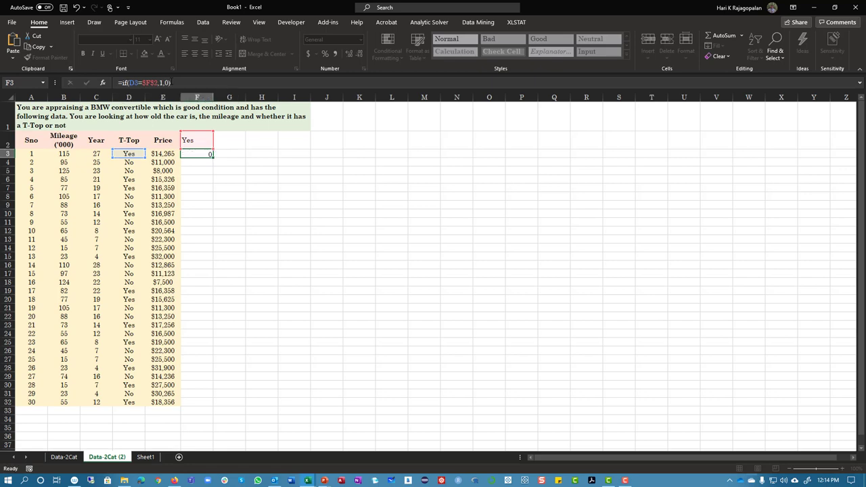
click(203, 153)
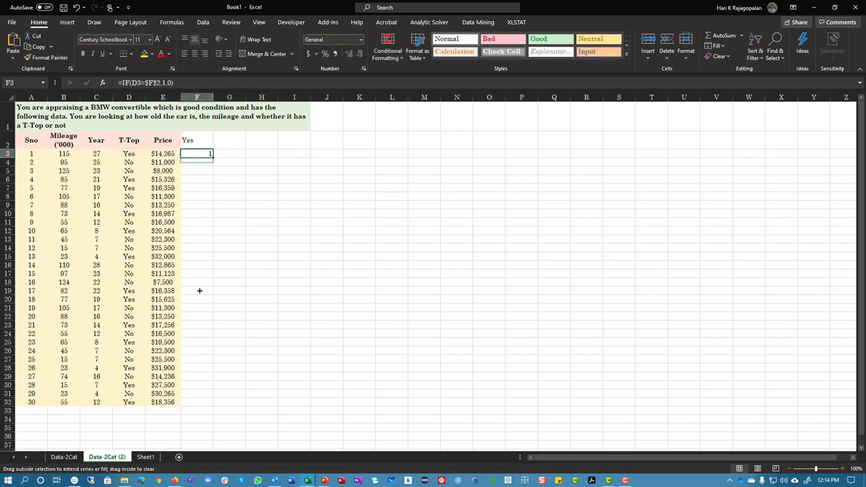
drag(213, 157, 190, 409)
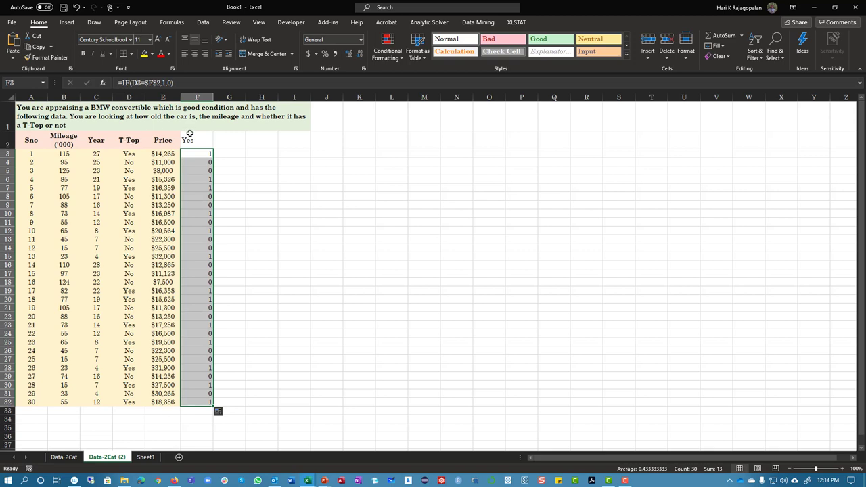
Copy the formatting of the T-Top column, header included, onto the Yes column
click(190, 135)
drag(129, 139, 126, 402)
click(46, 57)
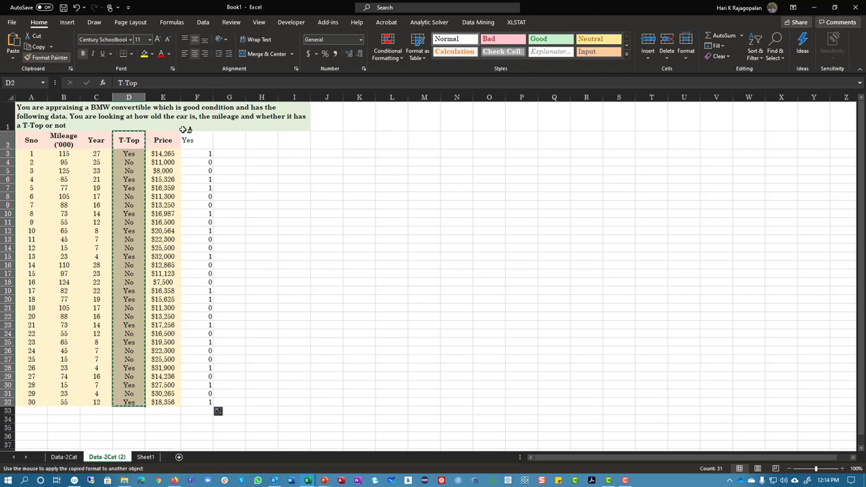
click(193, 139)
click(226, 229)
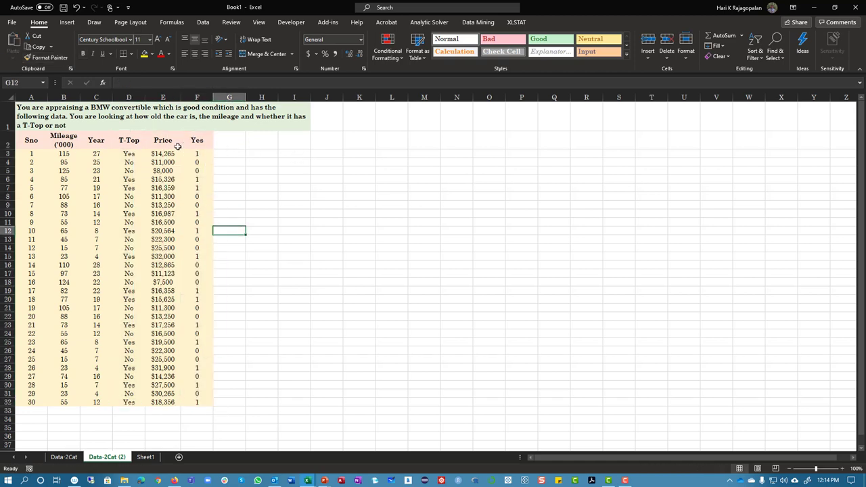
Rearrange the columns so that Yes is in column E, T-Top in F and Price in G
drag(164, 140, 170, 401)
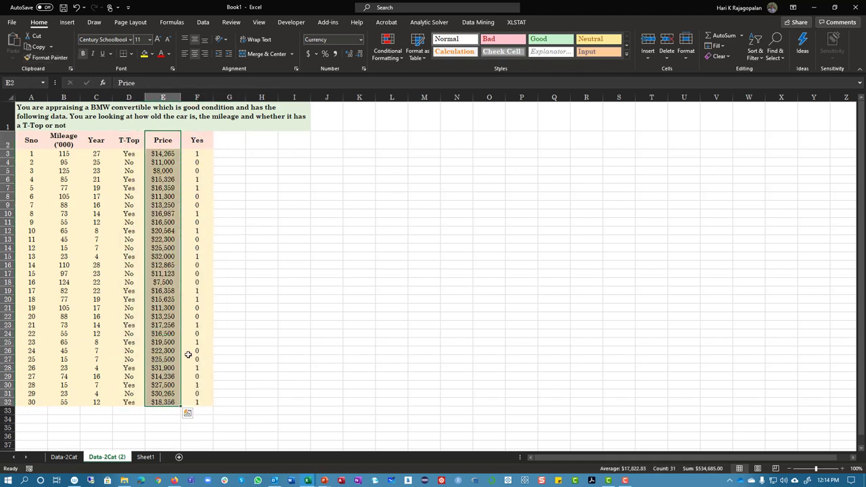
drag(181, 351, 226, 343)
drag(188, 138, 168, 408)
drag(136, 139, 199, 387)
click(124, 142)
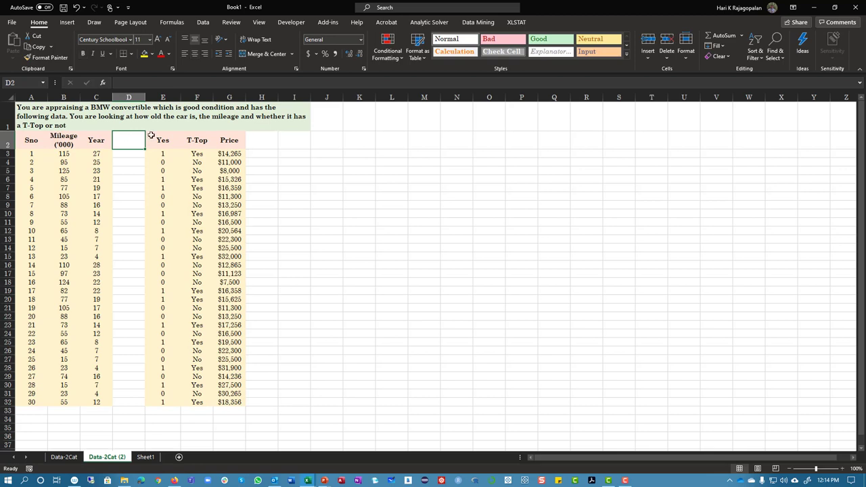
Move the Yes, T-Top and Price block into columns D to F to close the gap after Year
drag(154, 140, 232, 404)
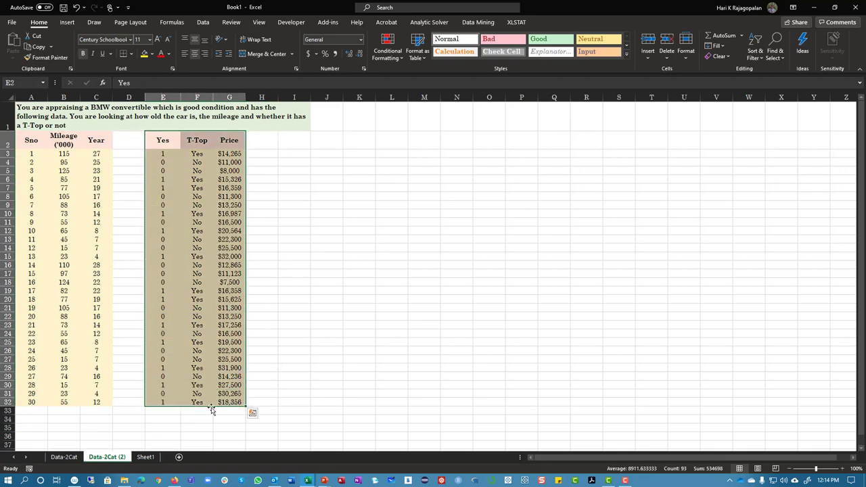
click(211, 406)
drag(161, 142, 177, 407)
click(255, 212)
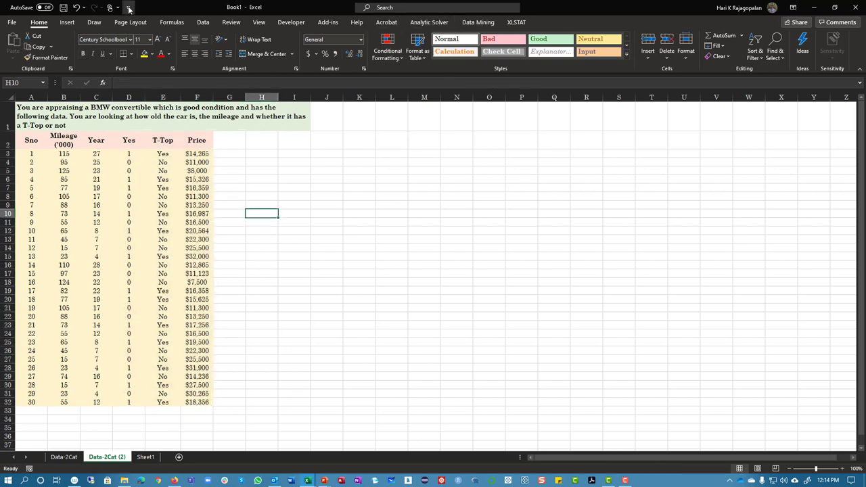
Start a Regression analysis with Y range $F$2:$F$32 and X range $B$2:$D$32
click(203, 21)
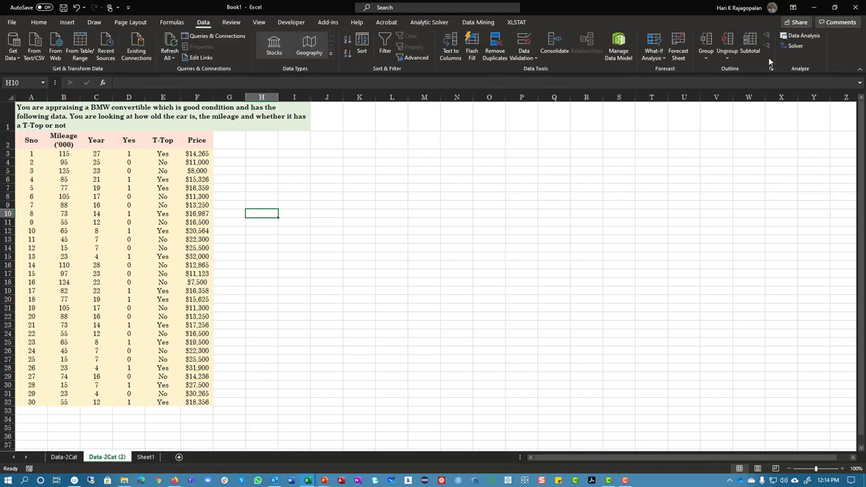
click(797, 38)
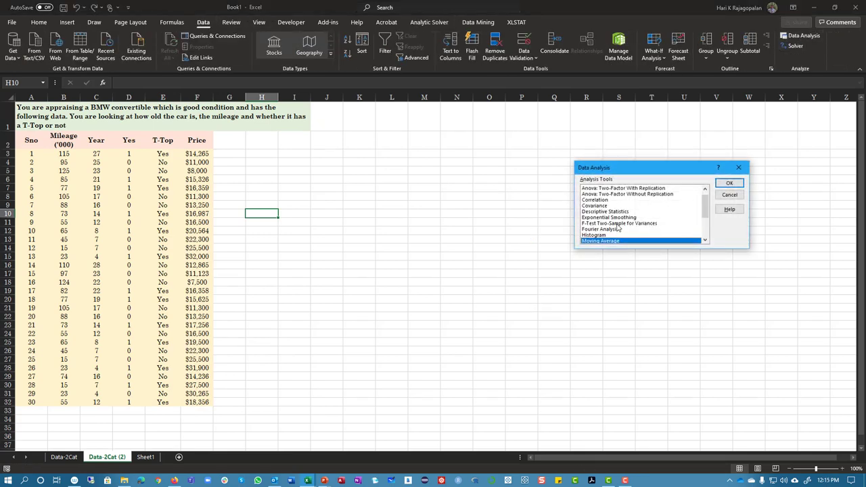
scroll(610, 227, down, 2)
double_click(599, 224)
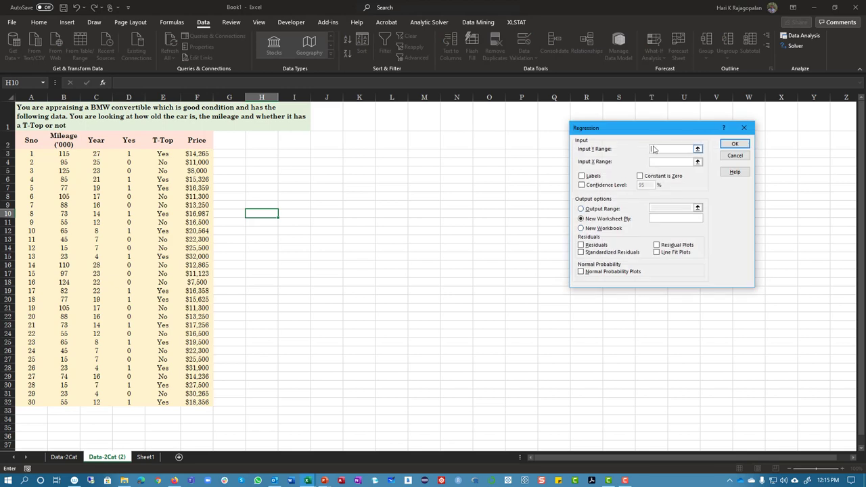
drag(194, 138, 196, 402)
click(671, 162)
drag(65, 137, 116, 401)
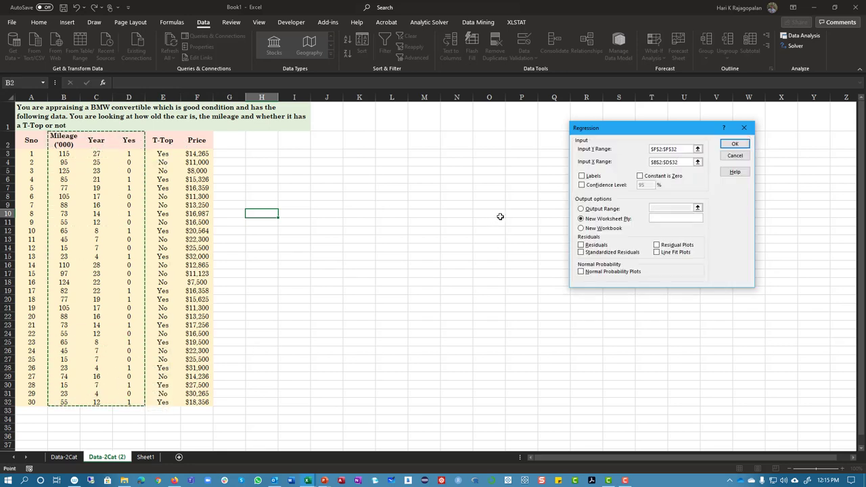
Include labels and the 95% confidence level, send the output to H3, and run the regression
click(593, 176)
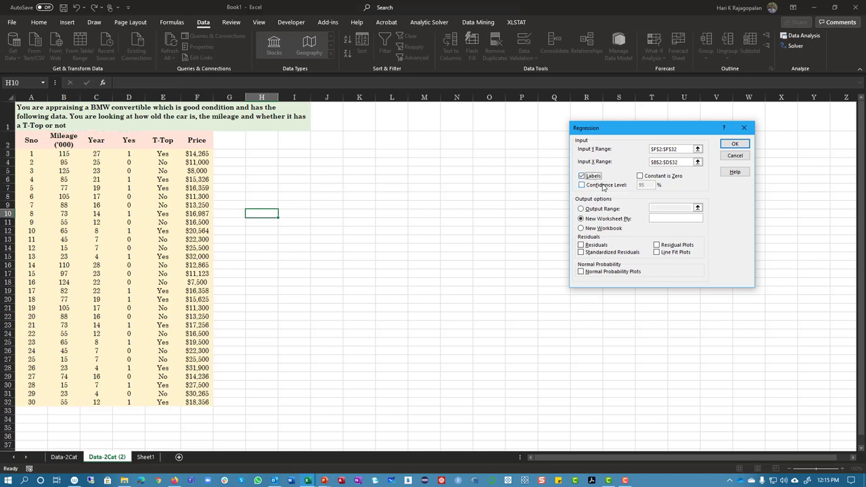
click(603, 185)
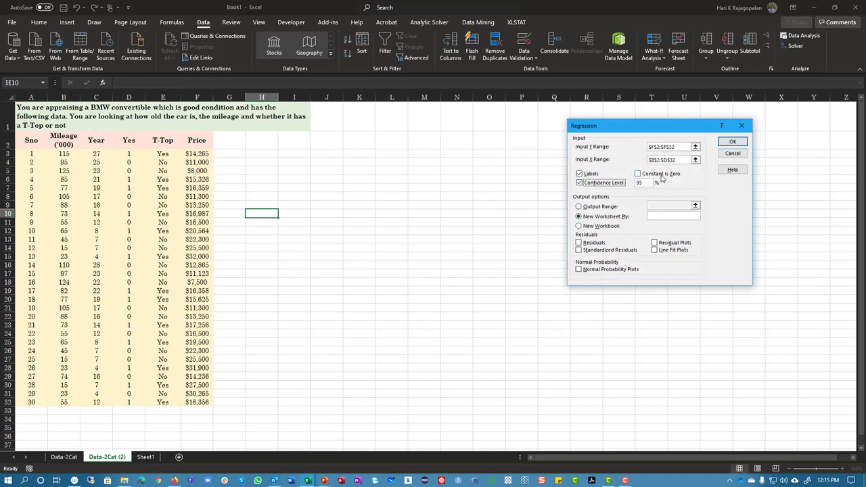
click(599, 208)
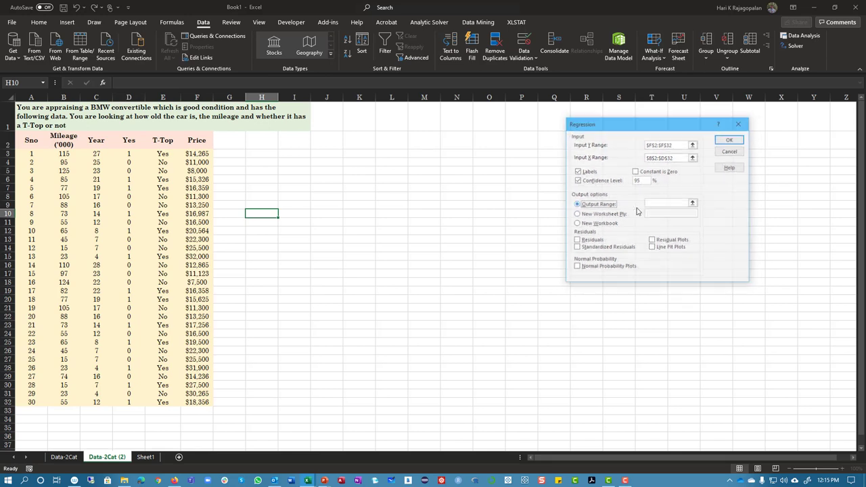
click(267, 152)
click(730, 140)
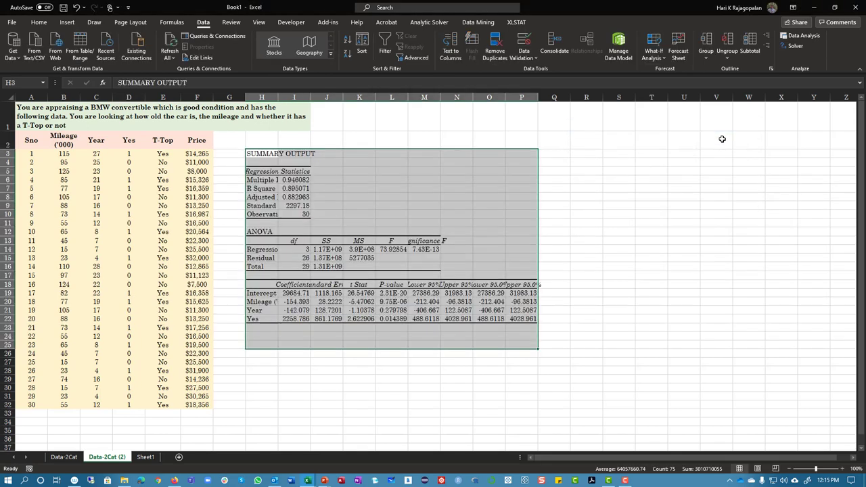
Change the dummy formula in D3 to =IF(E3="Yes",1,0) and fill it down through D32
click(257, 318)
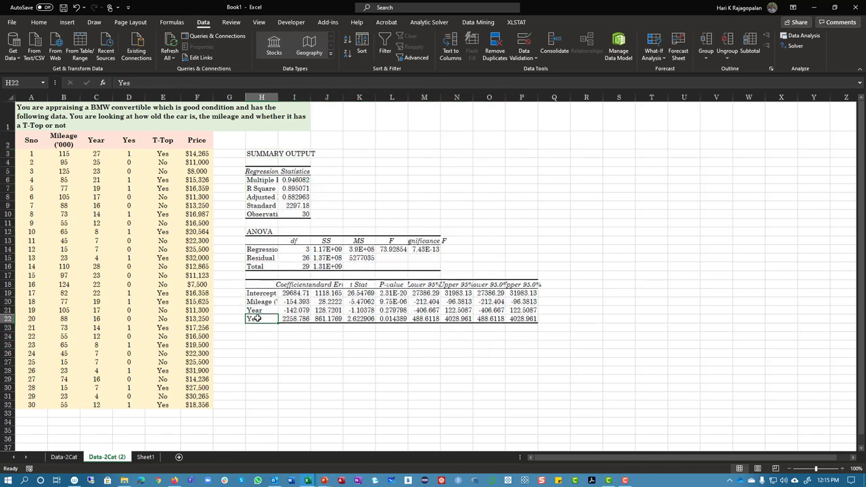
click(128, 143)
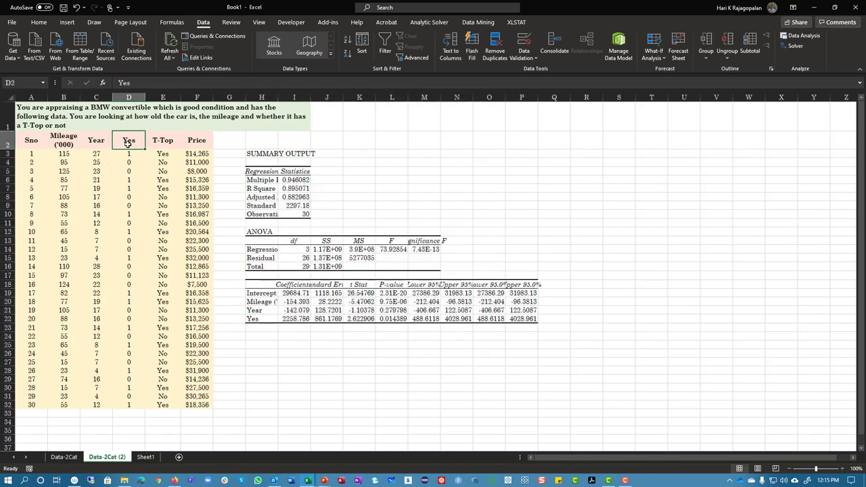
click(130, 153)
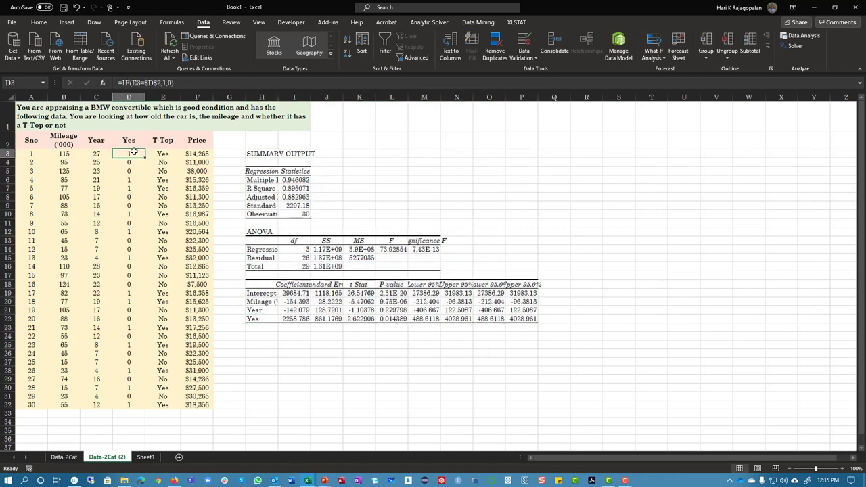
double_click(154, 82)
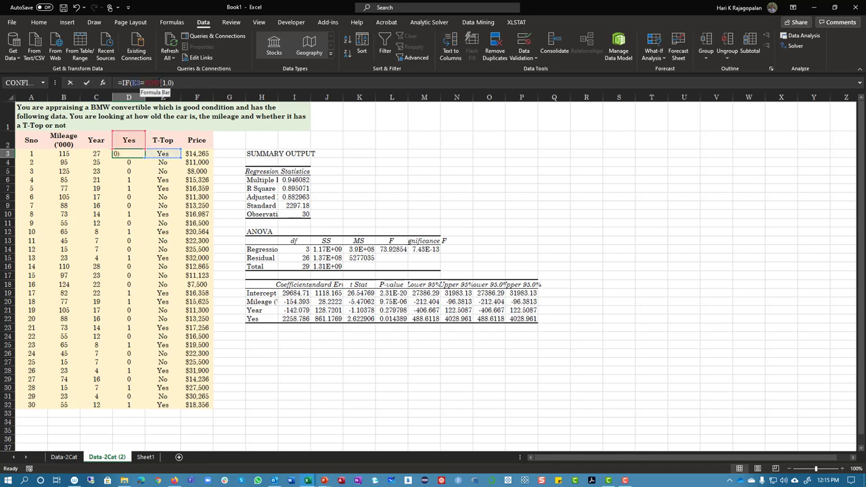
text("Yes)
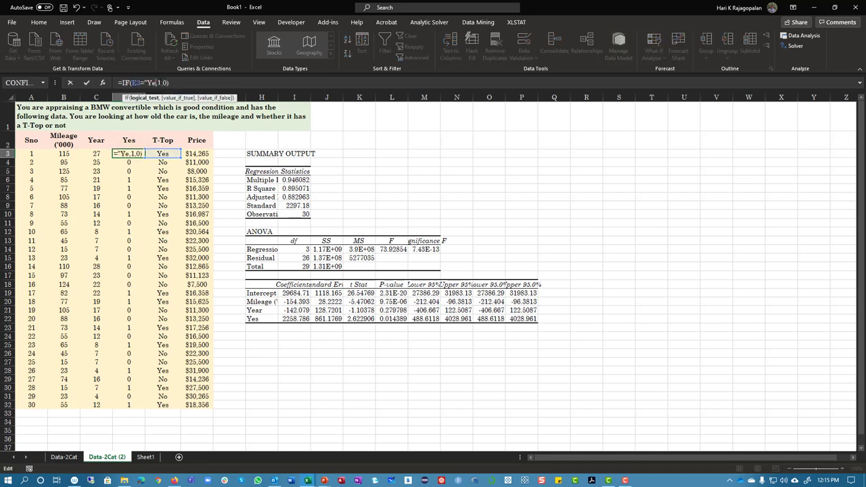
text(")
key(Return)
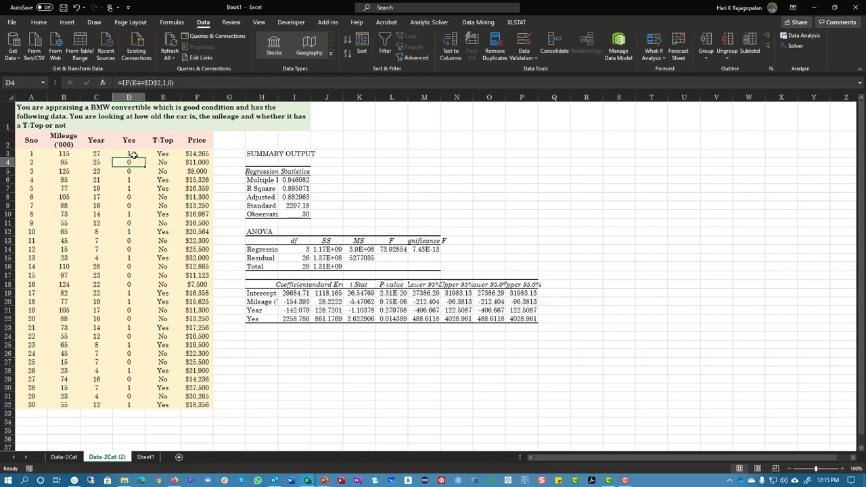
click(134, 155)
drag(145, 159, 136, 409)
Copy the T-Top header from E2 into D2 and rerun the regression with the same ranges, replacing the output at H3
click(166, 143)
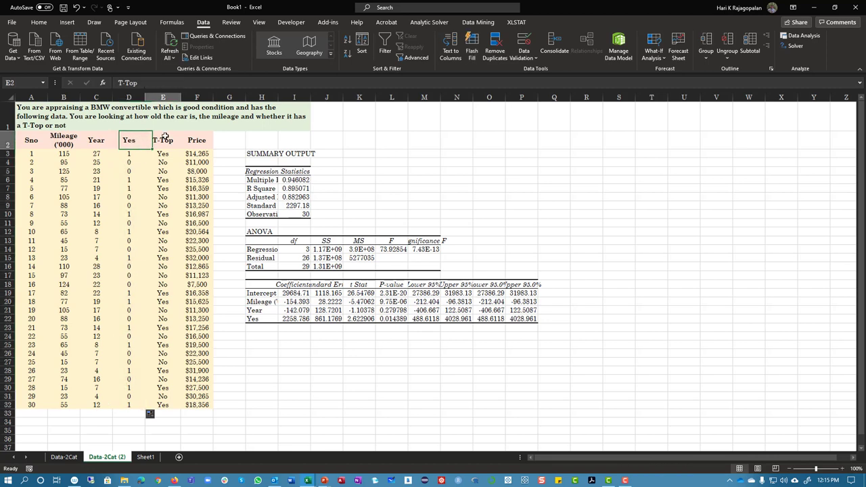
drag(180, 147, 130, 148)
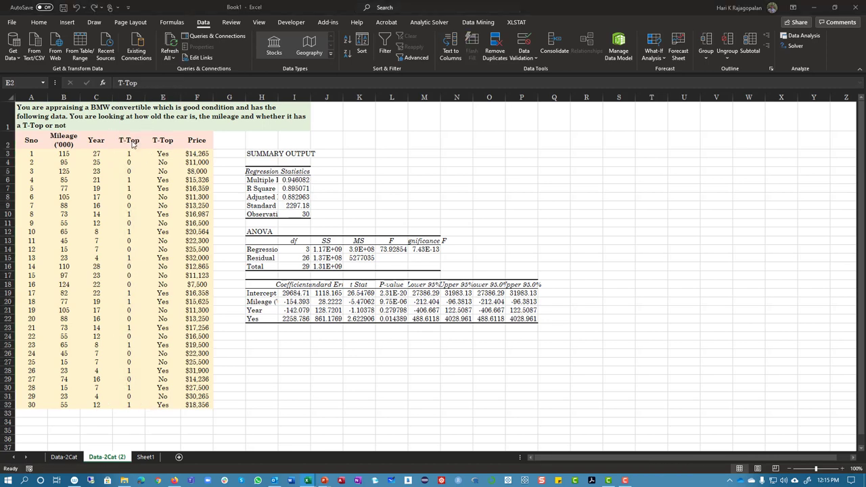
click(799, 35)
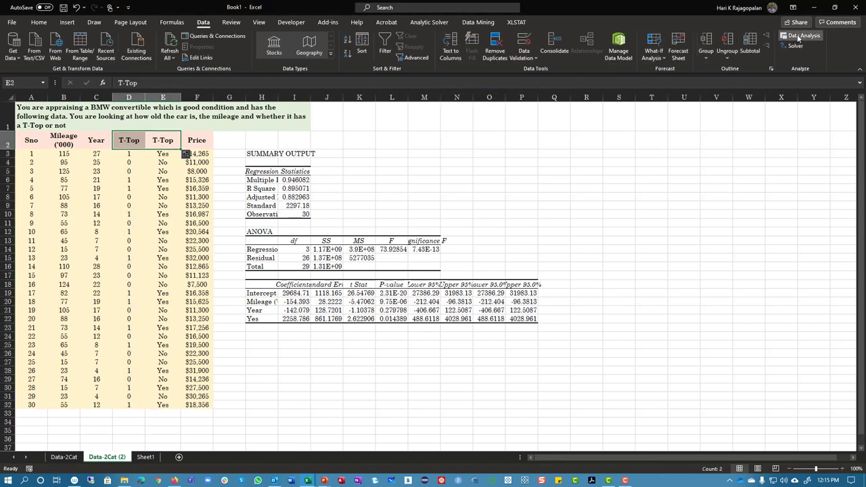
click(723, 180)
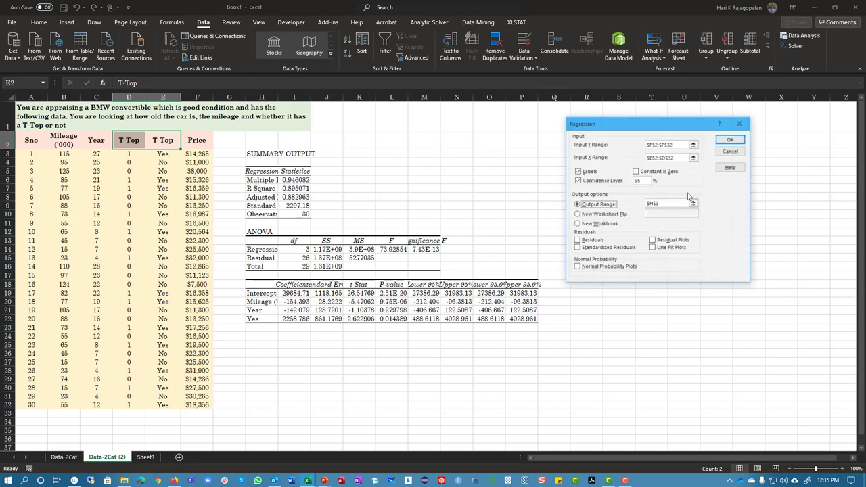
click(731, 140)
click(443, 266)
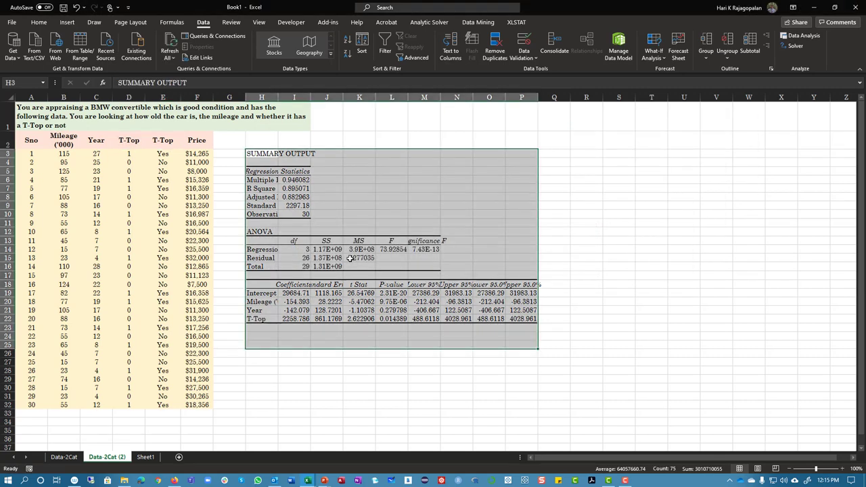
click(299, 332)
click(251, 321)
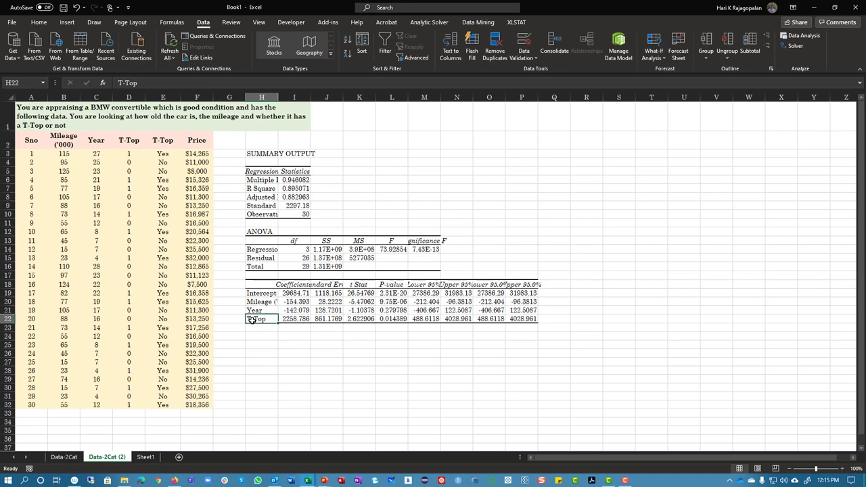
click(262, 369)
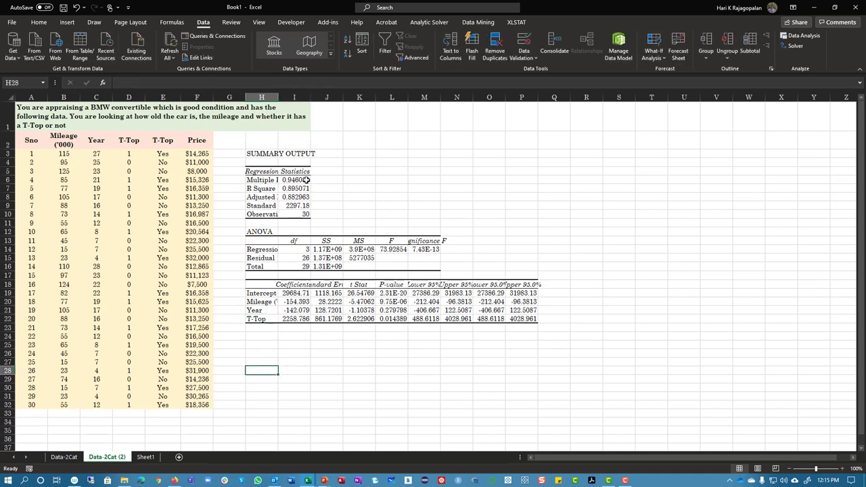
Format the R statistics in I6:I8, the Significance F value and the P-values in L19:L22 as percentages with two decimals
drag(307, 180, 303, 196)
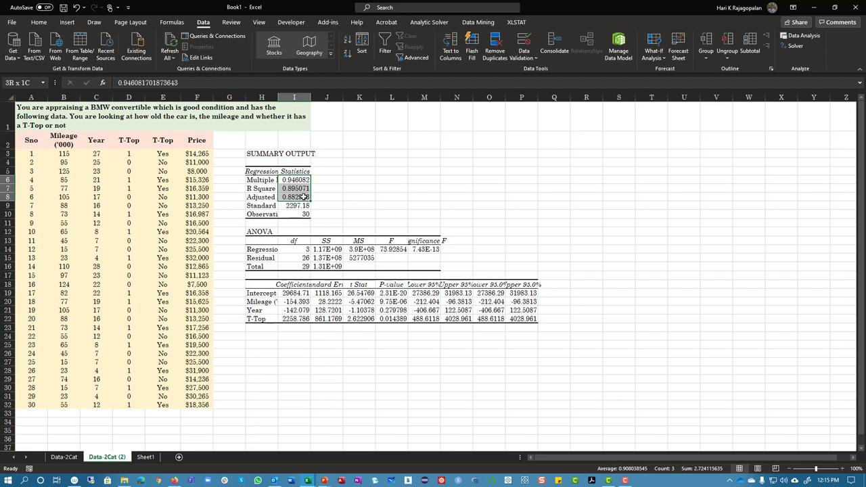
ctrl+click(427, 249)
drag(393, 293, 393, 319)
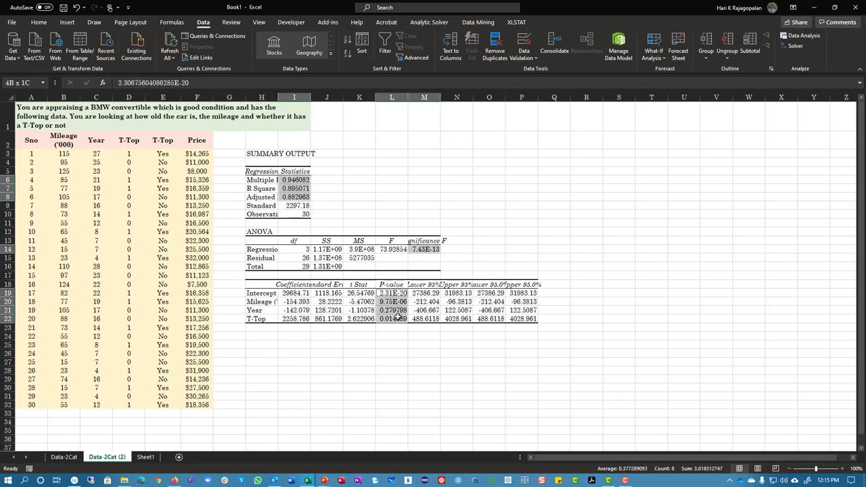
click(39, 22)
click(324, 53)
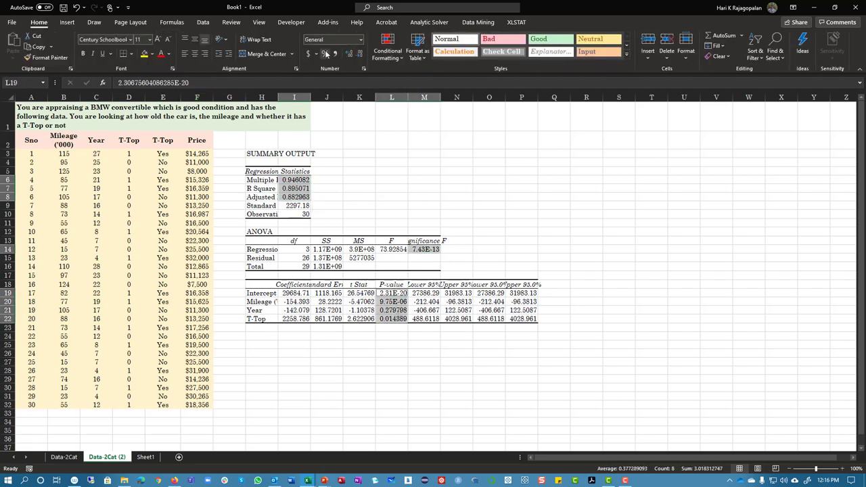
click(349, 54)
click(349, 54)
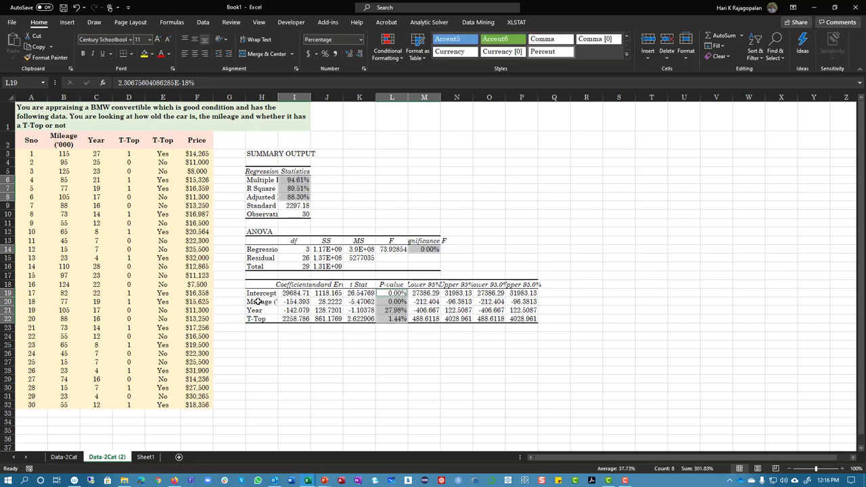
Apply the Bad cell style to the Year row of the coefficients table, H21:P21
drag(251, 309, 534, 310)
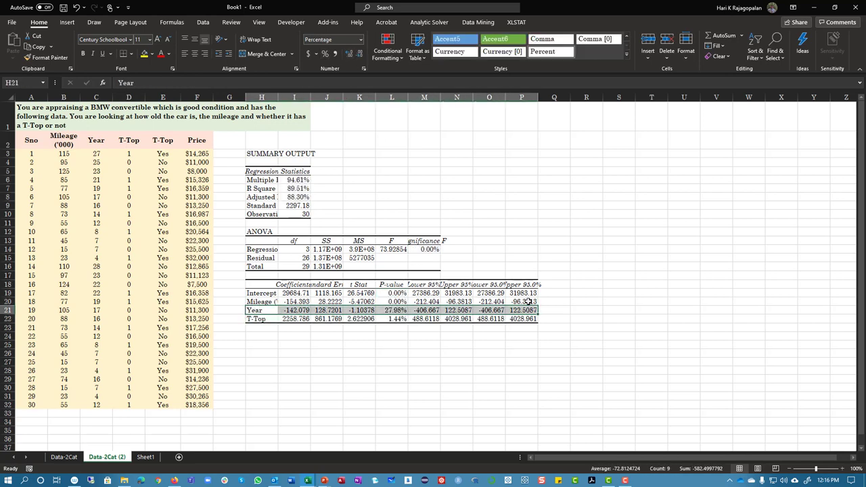
click(489, 39)
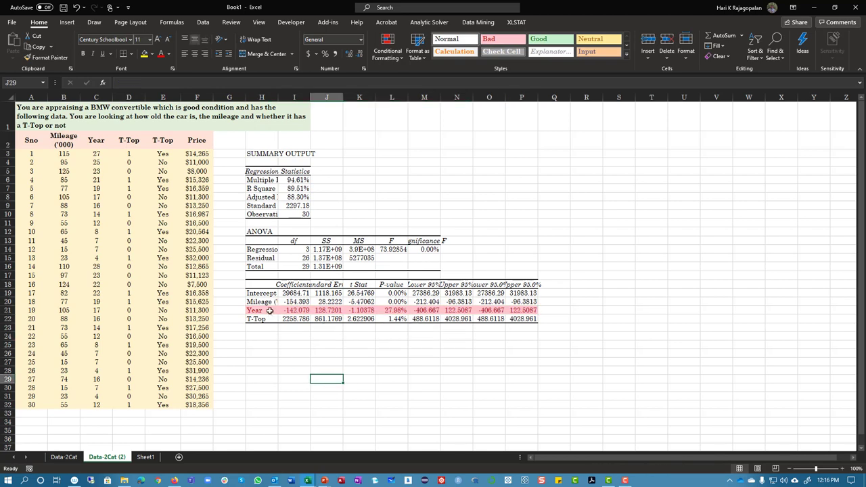
click(265, 310)
drag(265, 310, 533, 311)
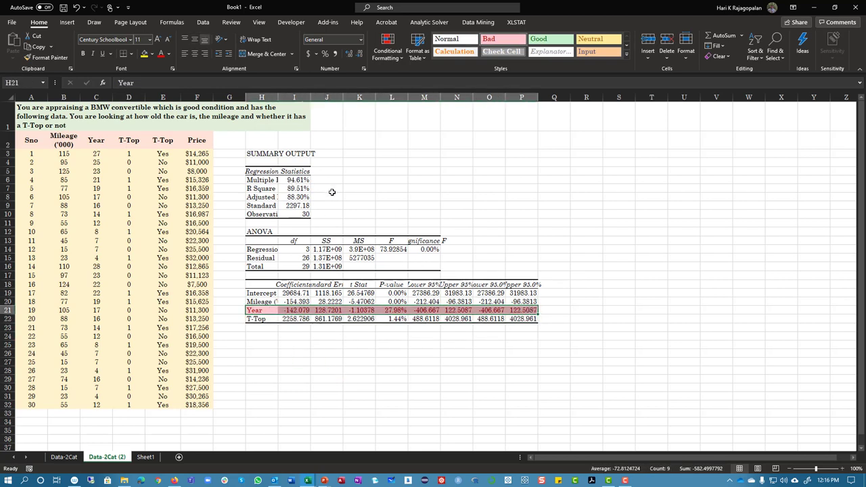
Format J14:L16, I19:K22 and M19:P22 of the regression output as Number with two decimals and a thousands separator
drag(327, 249, 396, 266)
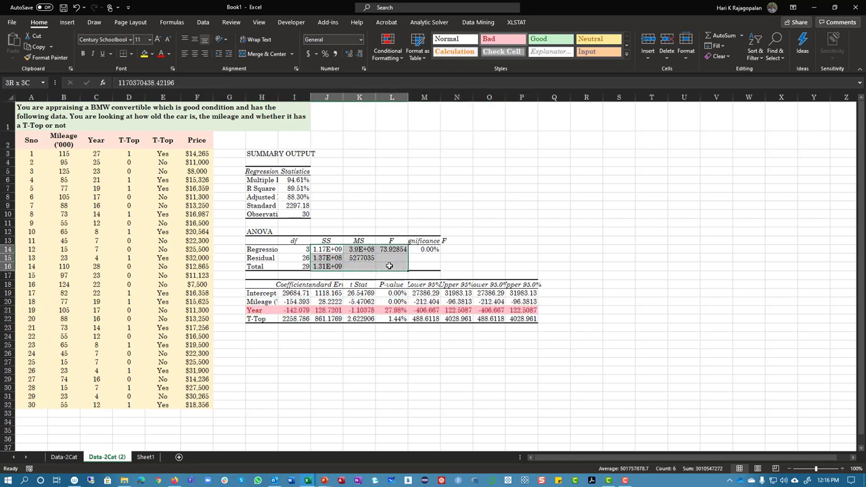
ctrl+drag(295, 292, 358, 319)
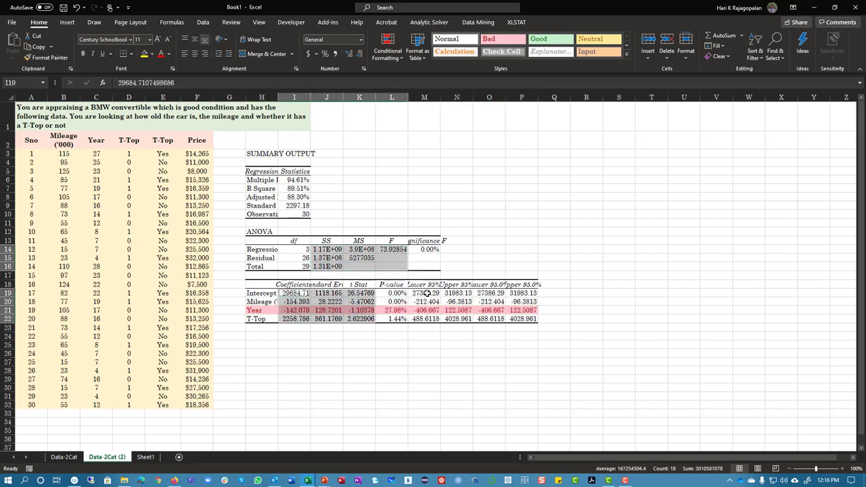
ctrl+drag(428, 292, 523, 319)
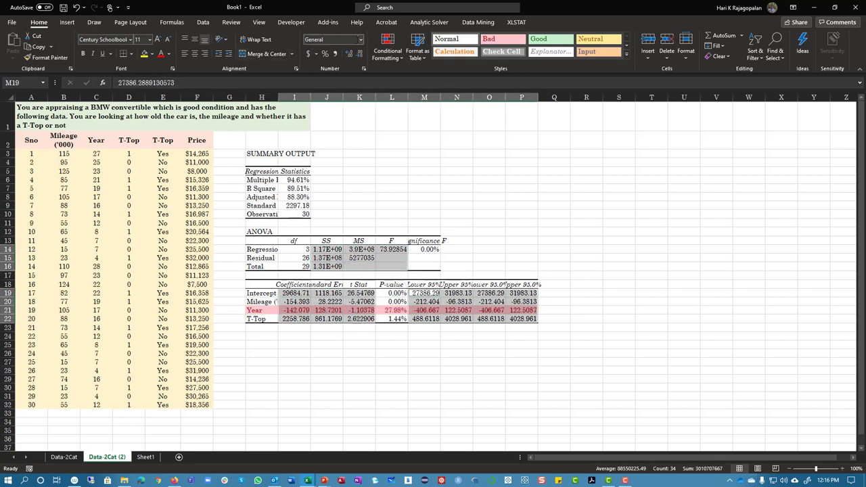
click(360, 39)
click(343, 77)
click(363, 68)
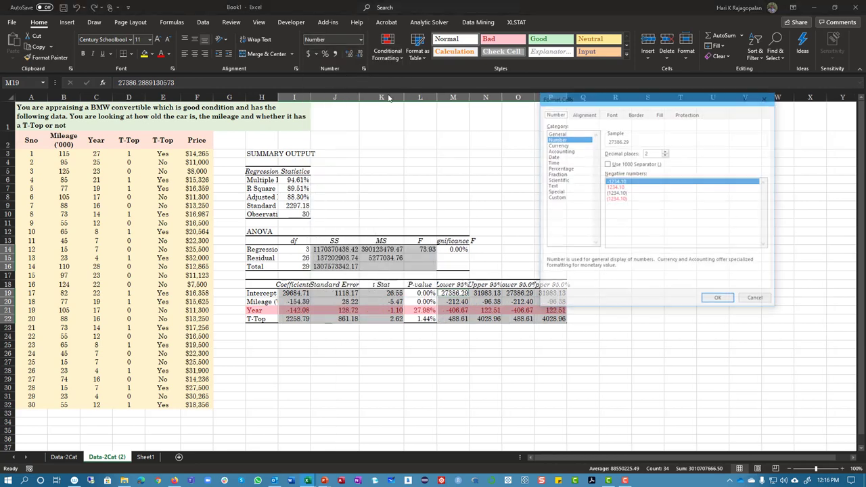
click(634, 165)
click(719, 299)
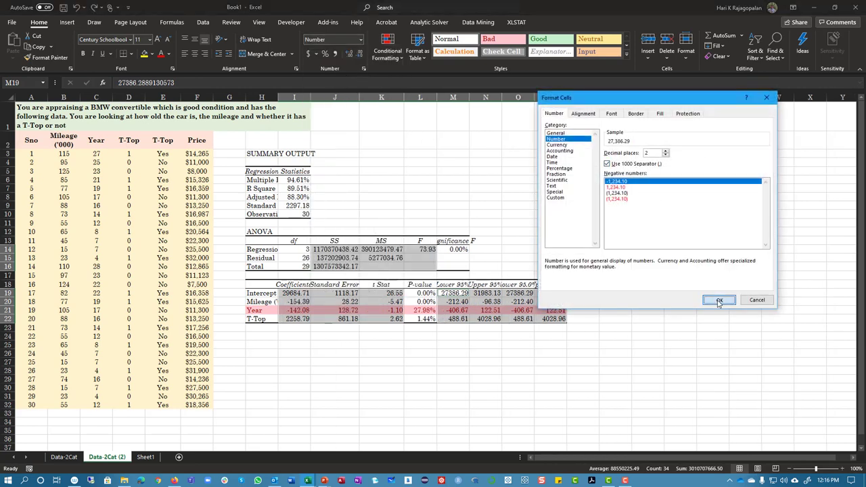
click(430, 396)
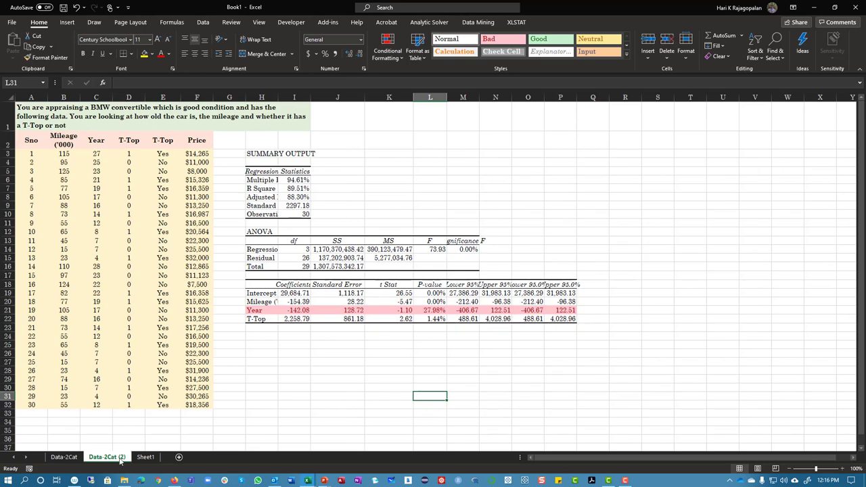
Create a copy of the Data-2Cat (2) sheet and place it before Sheet1
right_click(120, 458)
click(146, 375)
click(107, 370)
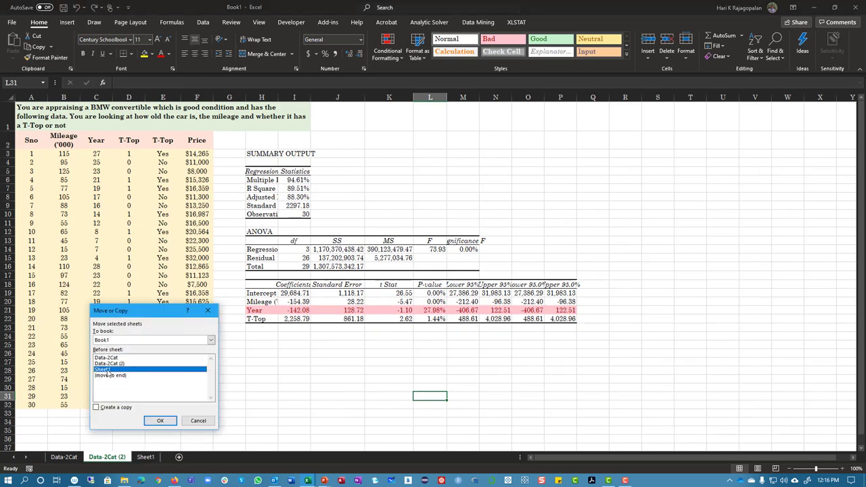
click(121, 409)
click(160, 420)
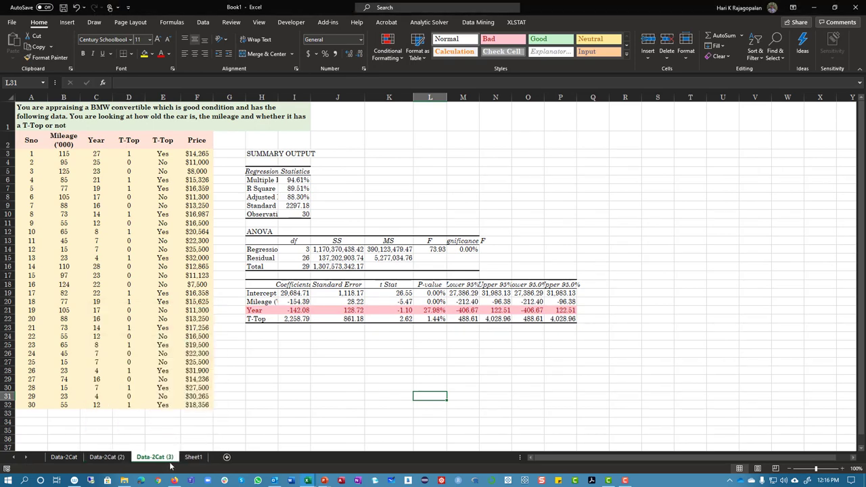
Delete the Year cells C2:C32 on the copied sheet, shifting the remaining cells left
drag(95, 147, 96, 406)
right_click(96, 139)
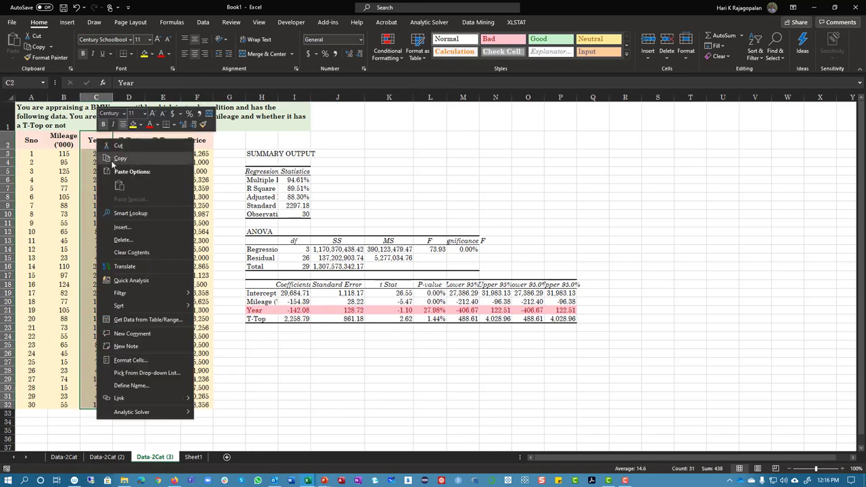
click(129, 240)
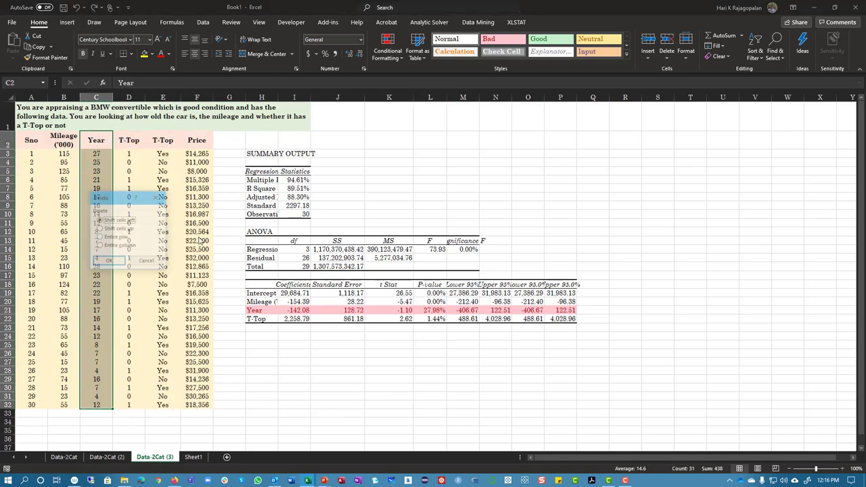
click(107, 261)
click(342, 421)
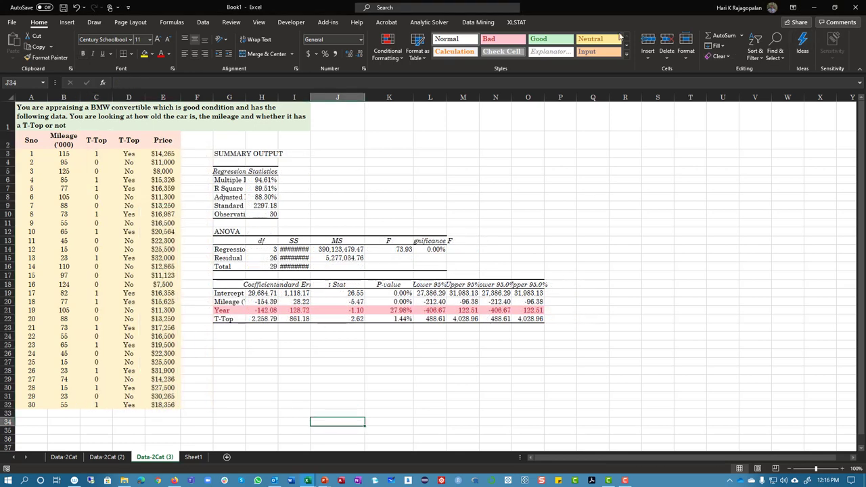
Start a Regression analysis with Y range $E$2:$E$32 and X range $B$2:$C$32
click(203, 23)
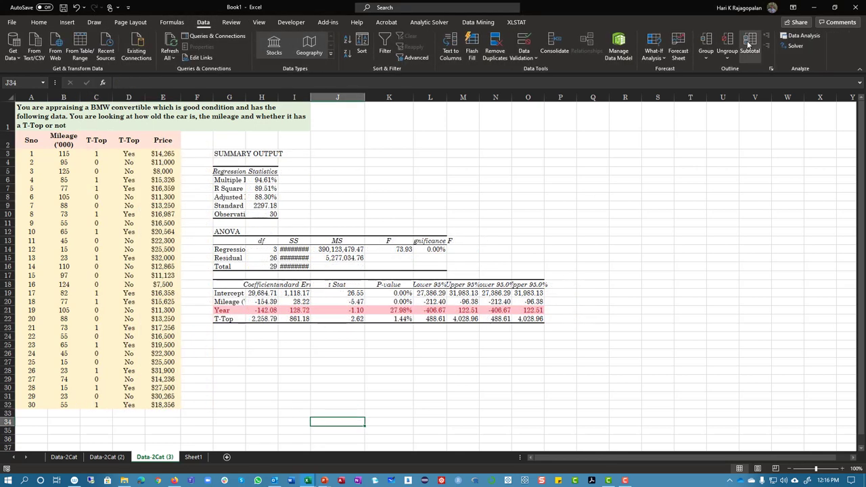
click(803, 35)
click(724, 179)
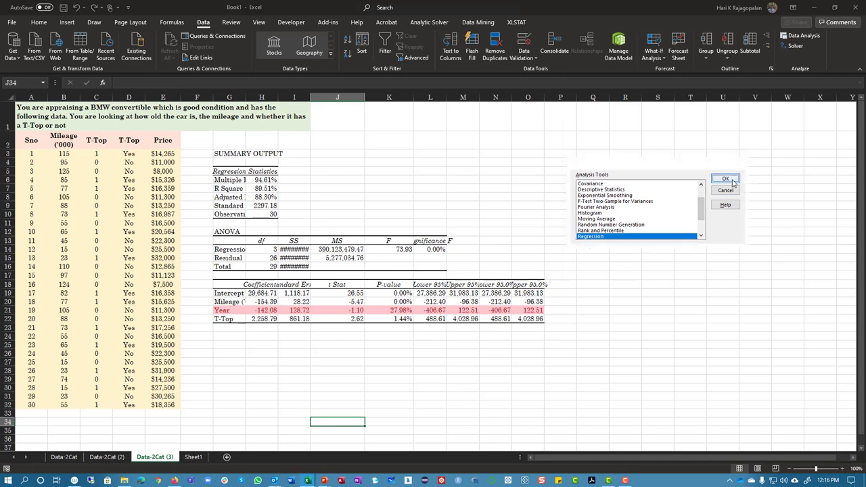
triple_click(682, 144)
drag(163, 140, 170, 405)
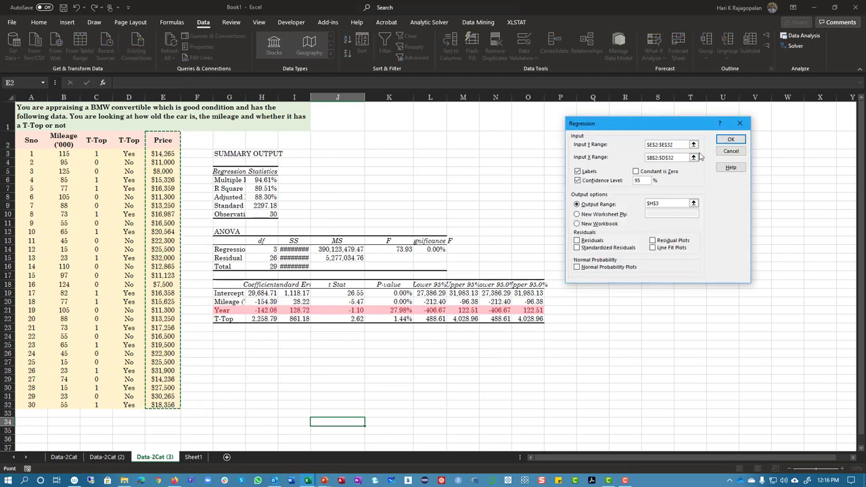
triple_click(681, 157)
drag(59, 137, 102, 406)
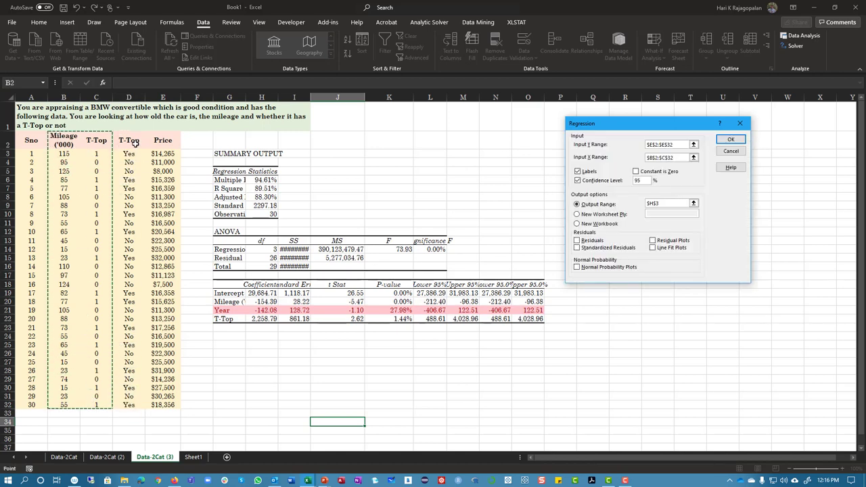
Set the regression output range to $G$3 and run the analysis, overwriting the existing output
click(668, 203)
click(228, 154)
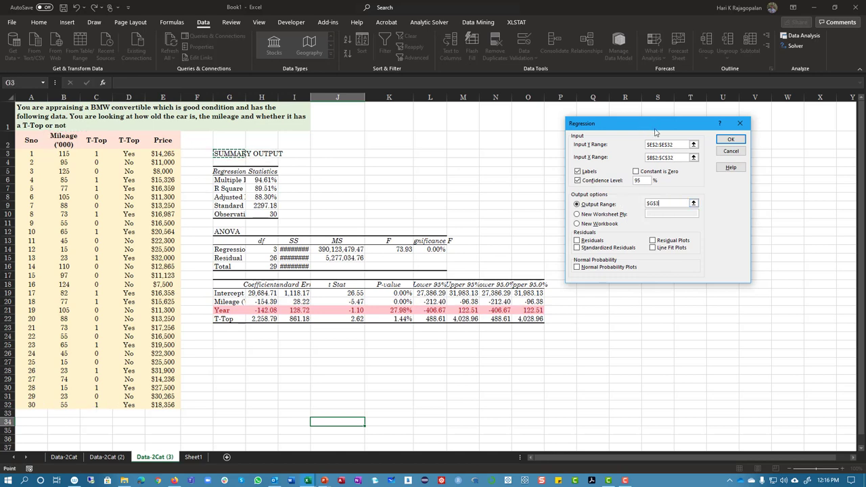
click(729, 140)
click(399, 268)
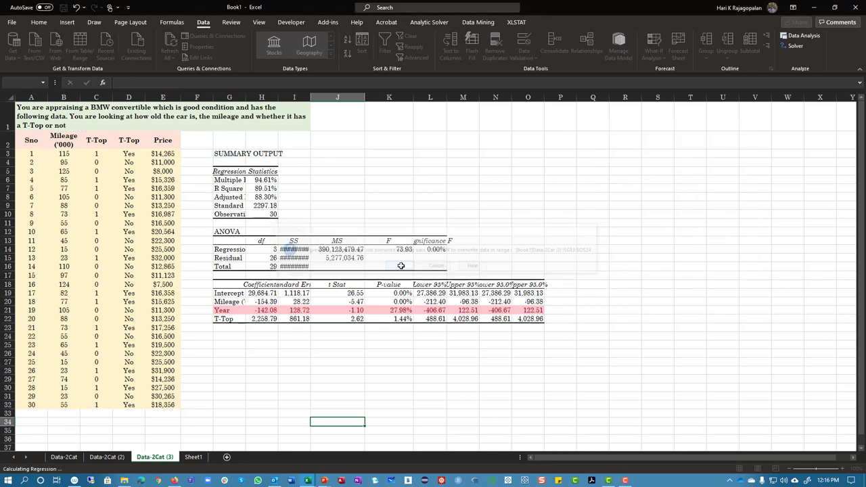
click(439, 382)
Format the P-values in K19:K21 as percentages with three decimal places
drag(396, 293, 396, 310)
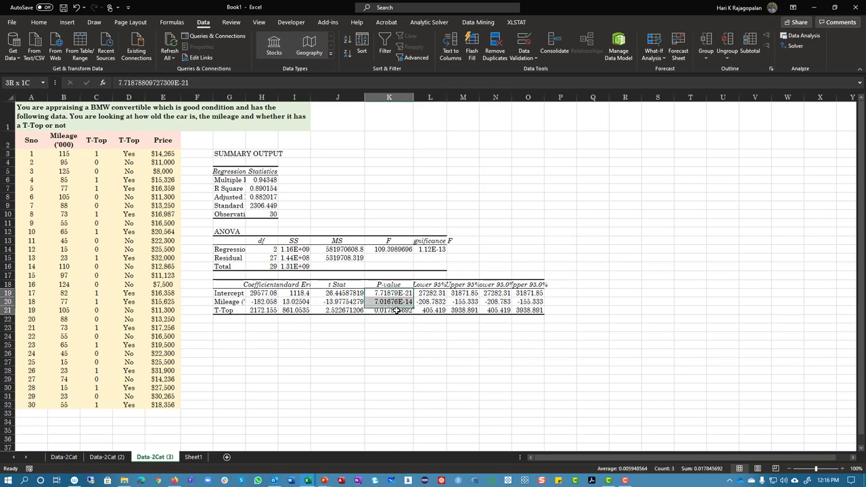
click(39, 22)
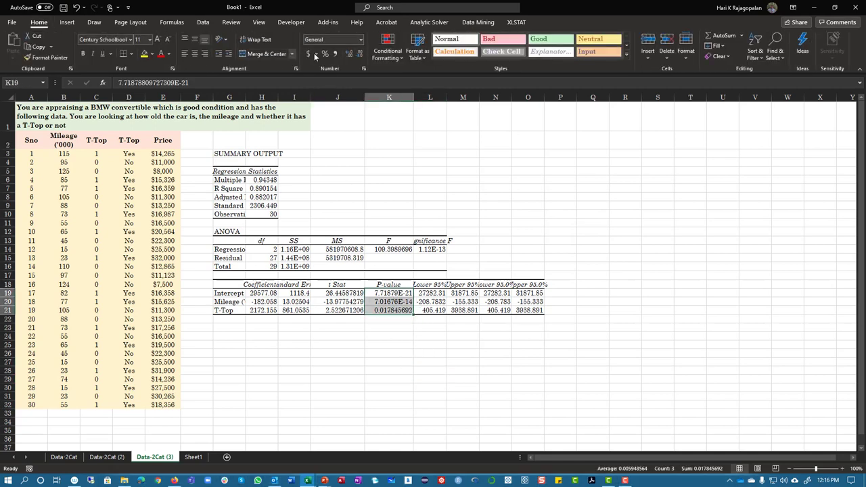
click(325, 53)
click(345, 53)
click(345, 53)
click(345, 54)
click(398, 318)
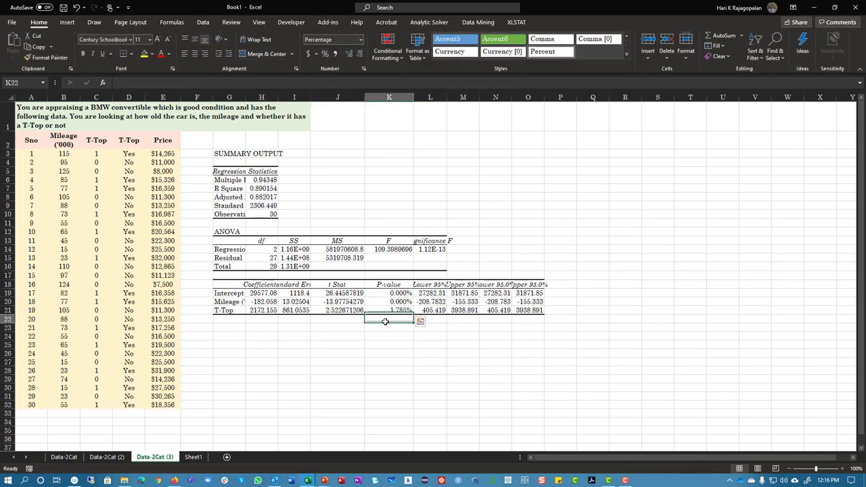
drag(397, 311, 403, 289)
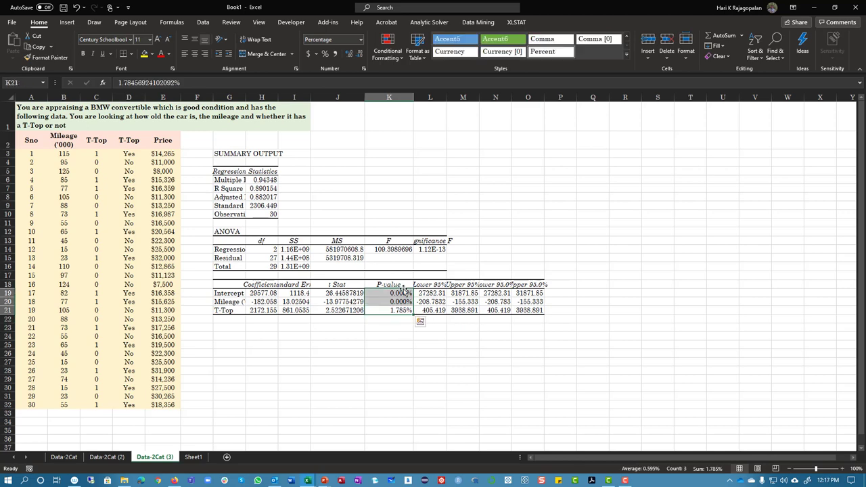
click(392, 335)
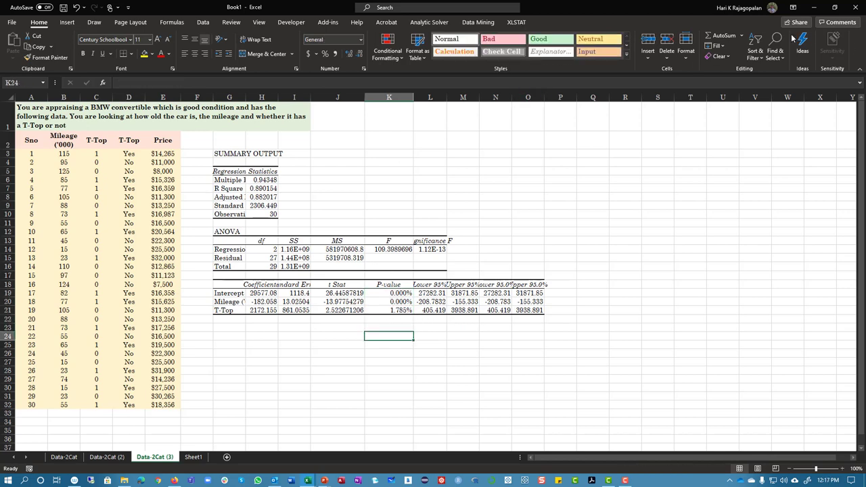
Create a copy of the Data-2Cat (3) sheet and place it before Sheet1
click(203, 22)
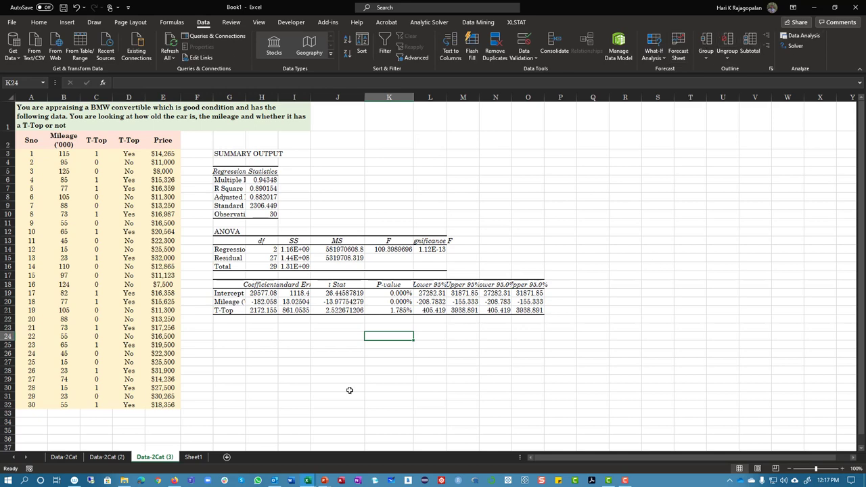
right_click(165, 458)
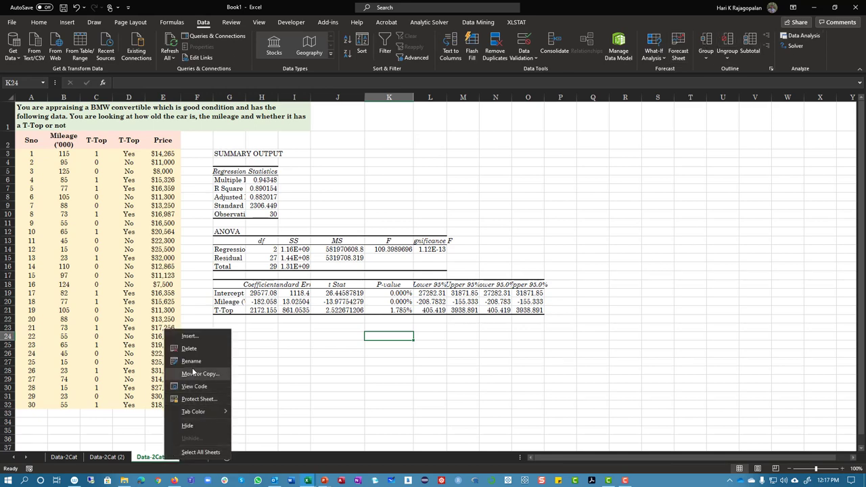
click(189, 374)
click(141, 369)
click(134, 402)
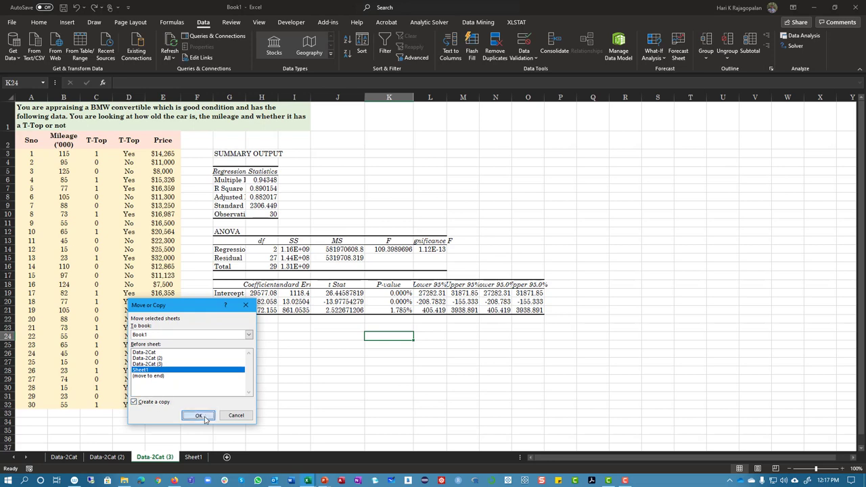
click(198, 415)
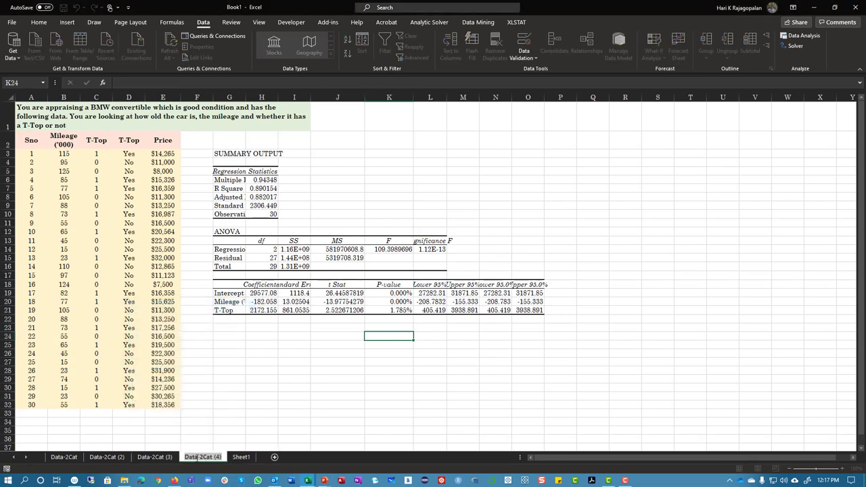
Rename the copied sheet as Model
double_click(196, 457)
text(Model)
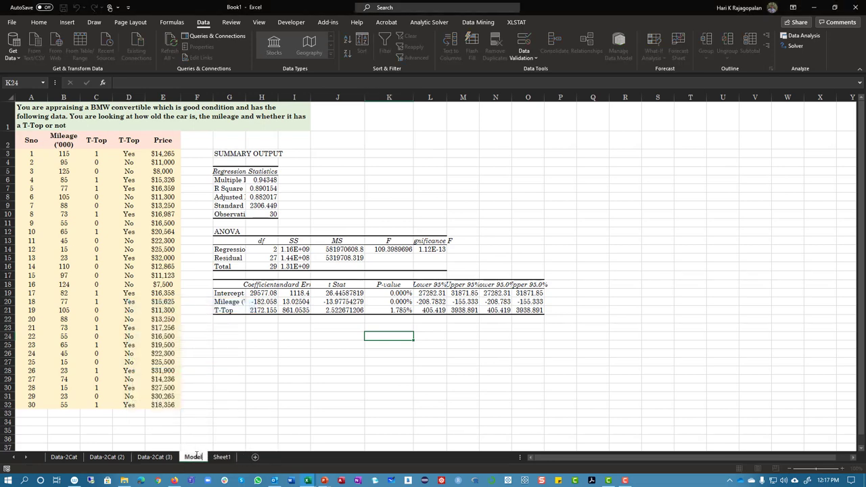
key(Return)
click(267, 373)
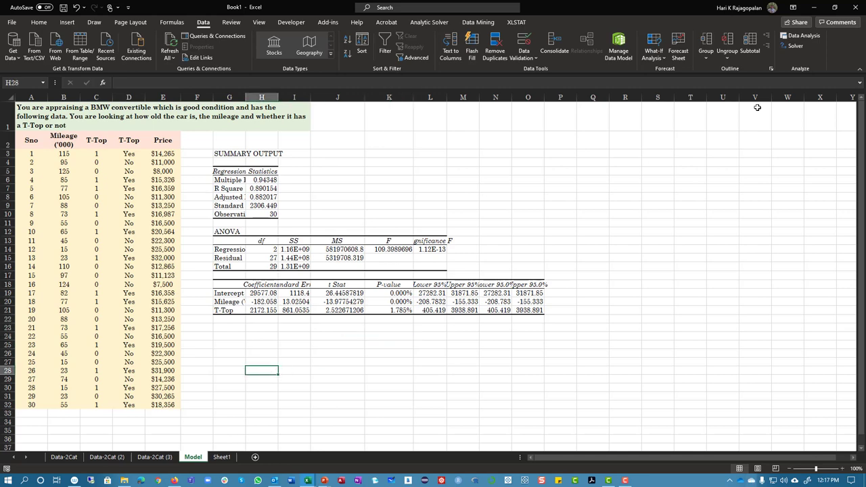
Rerun the regression with residuals, standardized residuals, residual plots, line fit plots and normal probability plots, overwriting the output at $G$3
click(802, 36)
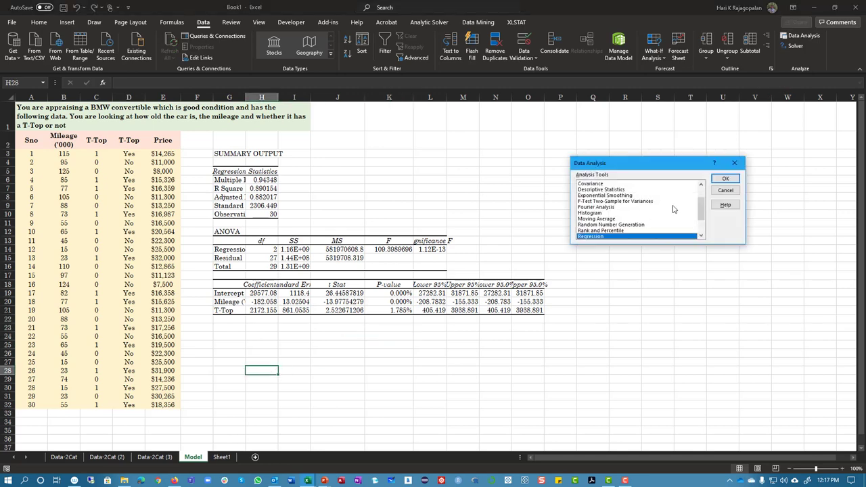
click(725, 178)
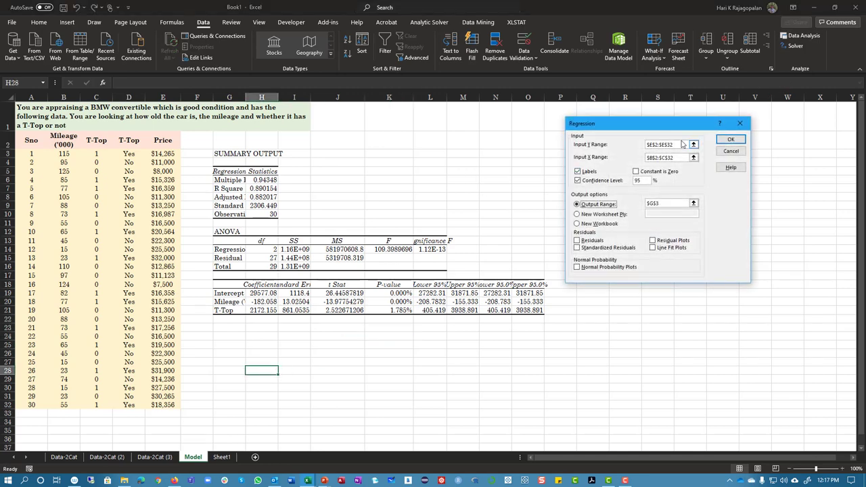
click(675, 156)
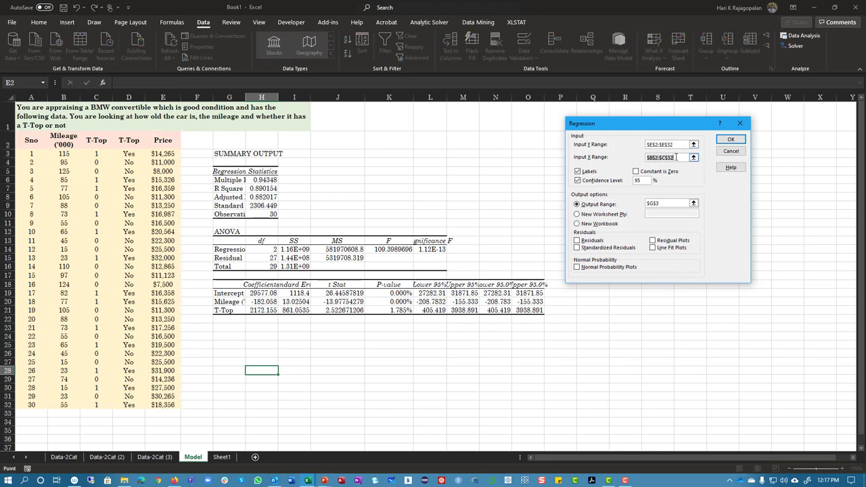
click(593, 240)
click(599, 247)
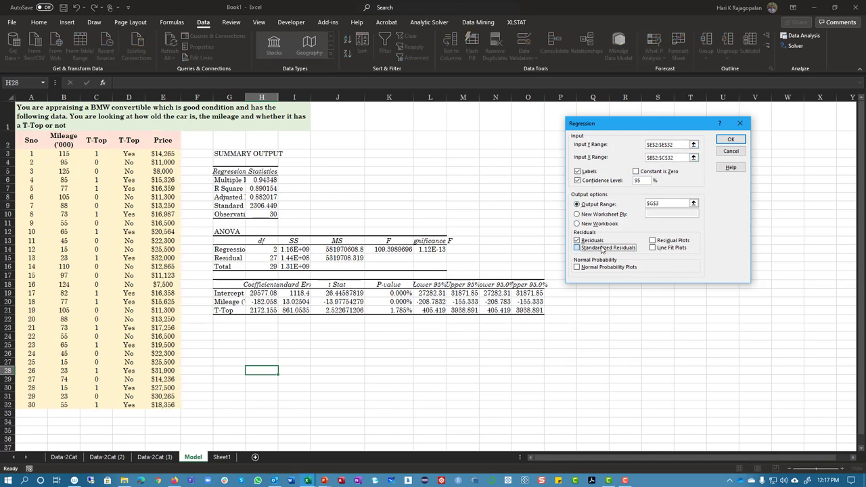
click(654, 241)
click(654, 248)
click(606, 267)
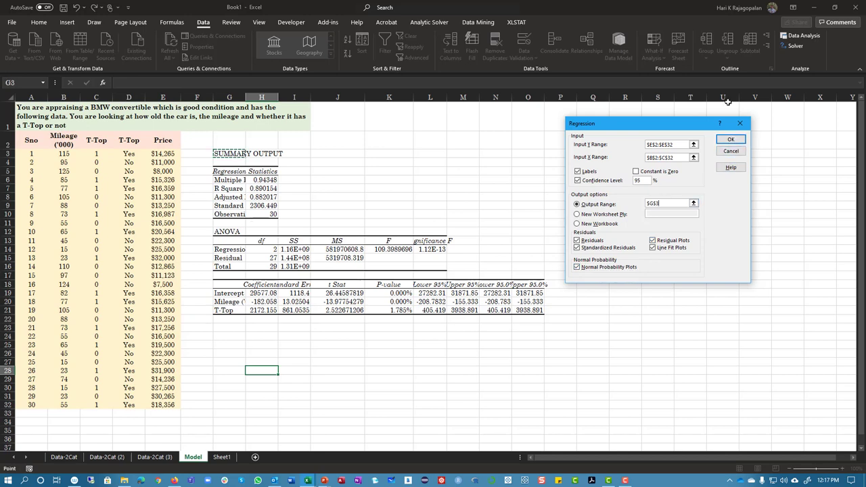
click(731, 138)
click(400, 266)
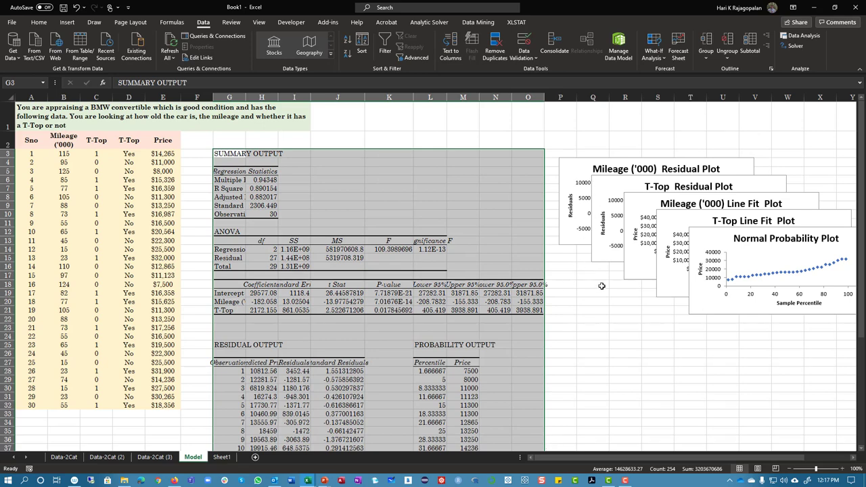
Move the Normal Probability Plot beside the probability output table and enlarge it
scroll(699, 257, down, 3)
drag(717, 206, 543, 353)
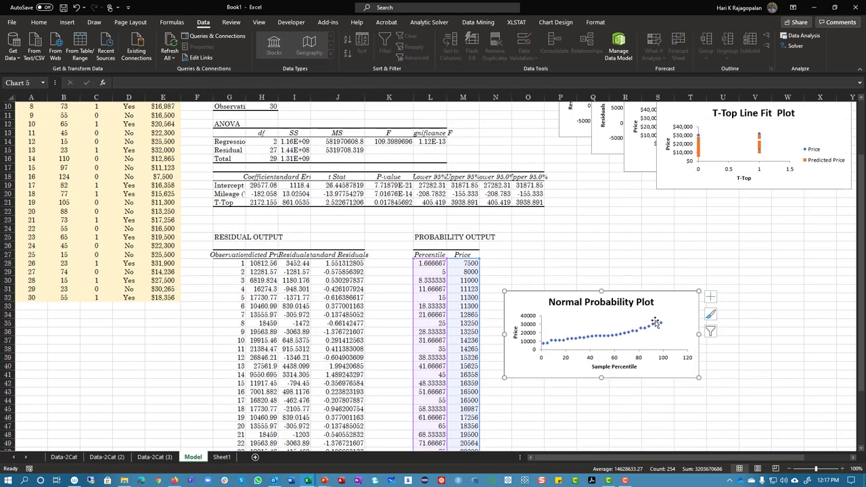
drag(698, 378, 743, 440)
scroll(740, 438, down, 3)
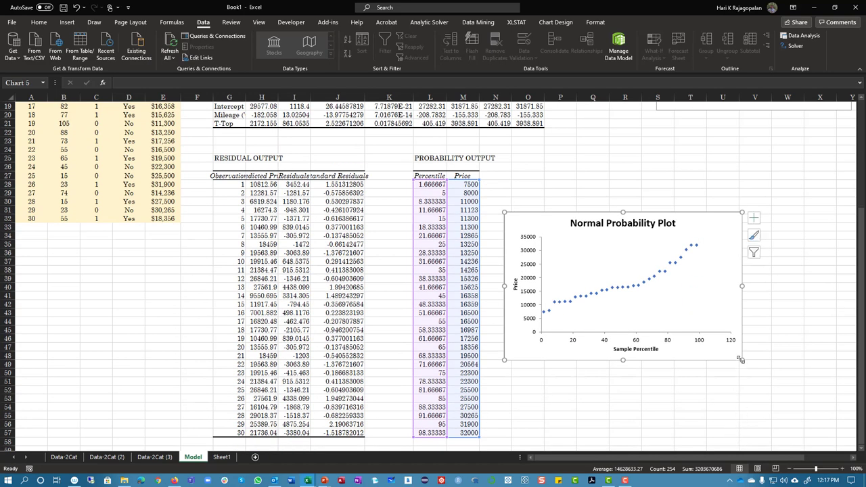
drag(742, 360, 749, 406)
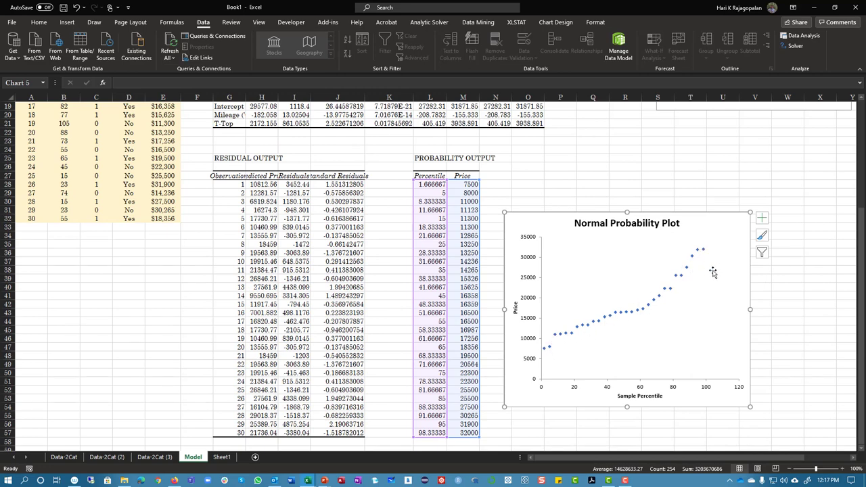
Spread out the T-Top Line Fit, Mileage Line Fit and T-Top Residual plots so they no longer overlap
scroll(713, 271, up, 5)
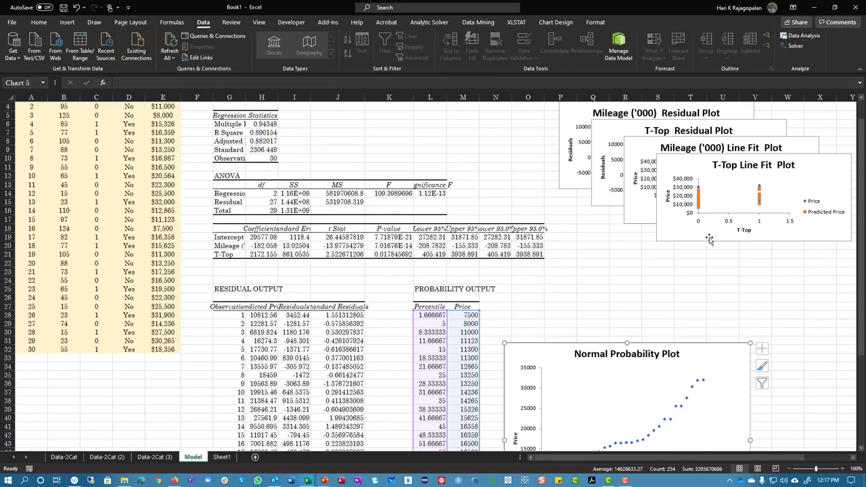
drag(709, 239, 791, 391)
drag(677, 221, 595, 313)
drag(692, 212, 778, 178)
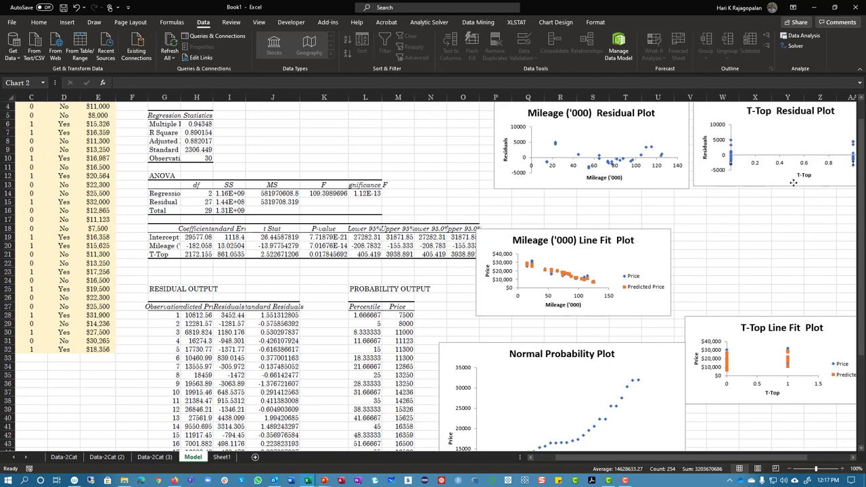
Enlarge the Mileage ('000) Residual Plot upward to the sheet's first row and downward to about row 15
scroll(516, 177, up, 1)
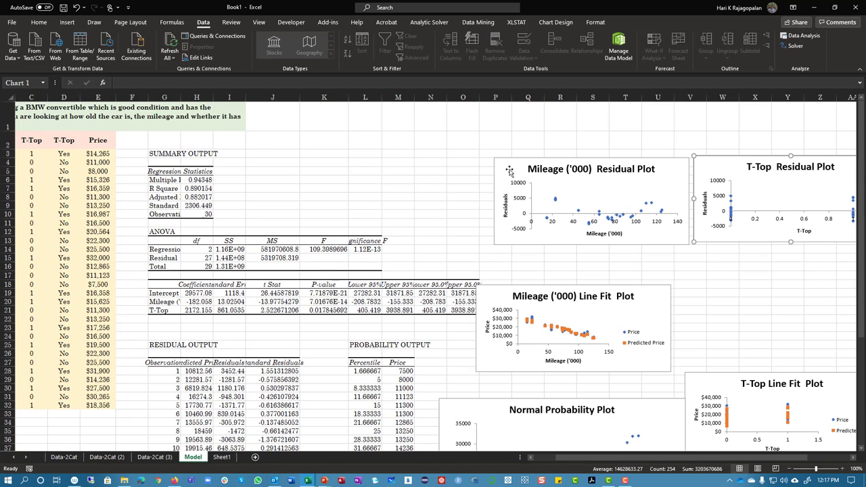
click(509, 170)
drag(494, 158, 441, 108)
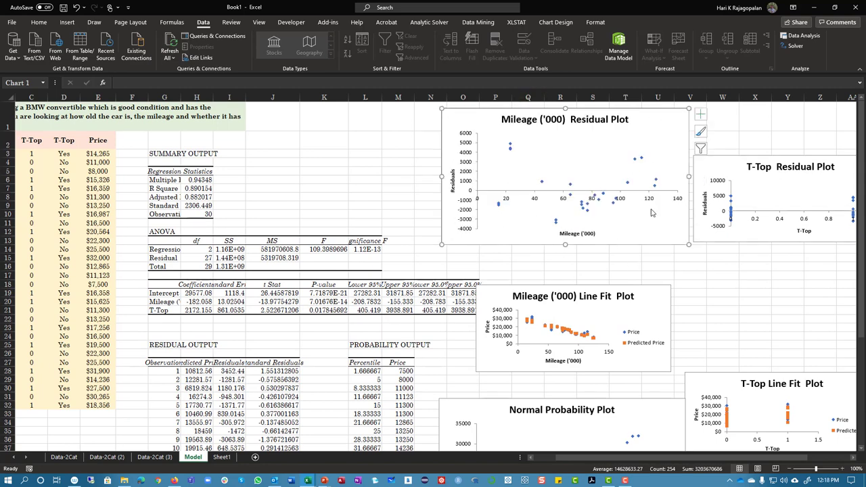
drag(690, 245, 690, 265)
Enlarge the T-Top Residual Plot and move it up level with the Mileage ('000) Residual Plot
click(728, 160)
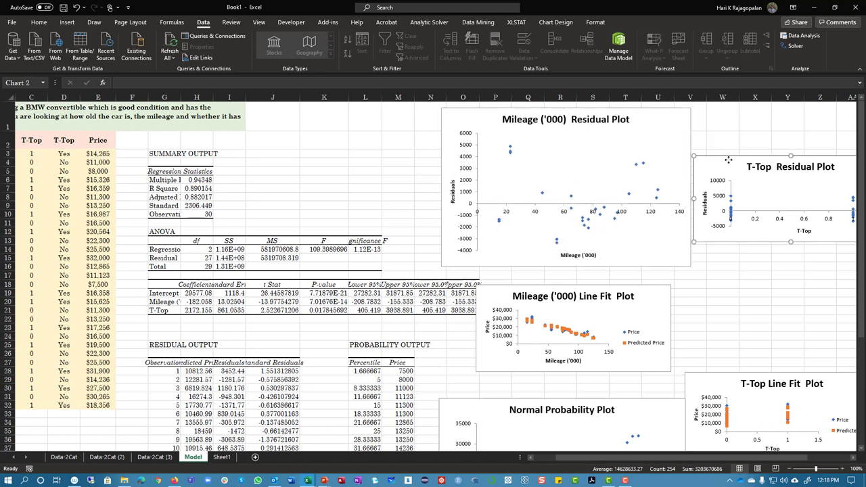
scroll(792, 446, right, 4)
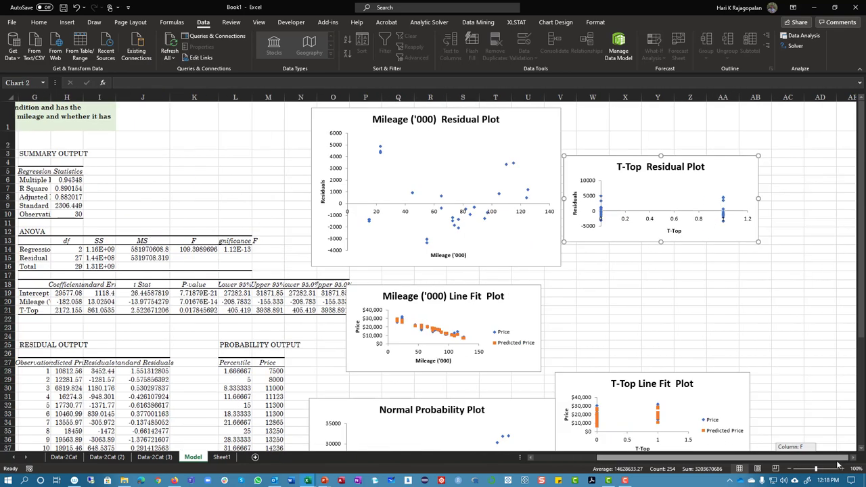
drag(755, 240, 786, 315)
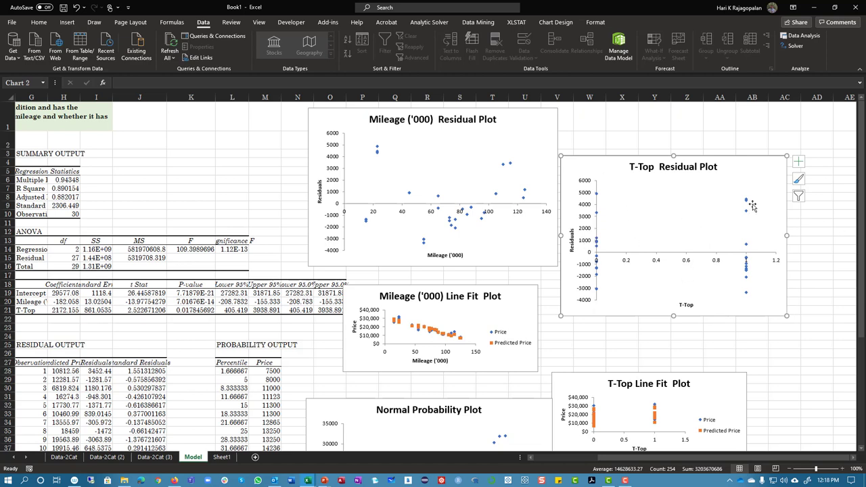
drag(722, 159, 731, 115)
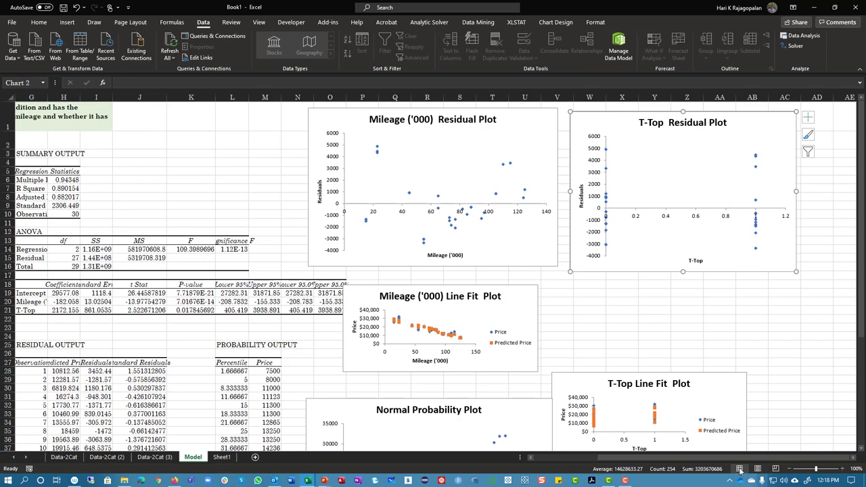
Examine the residual output, the probability output prices and the regression coefficients in H19:H21
click(567, 456)
scroll(371, 356, down, 5)
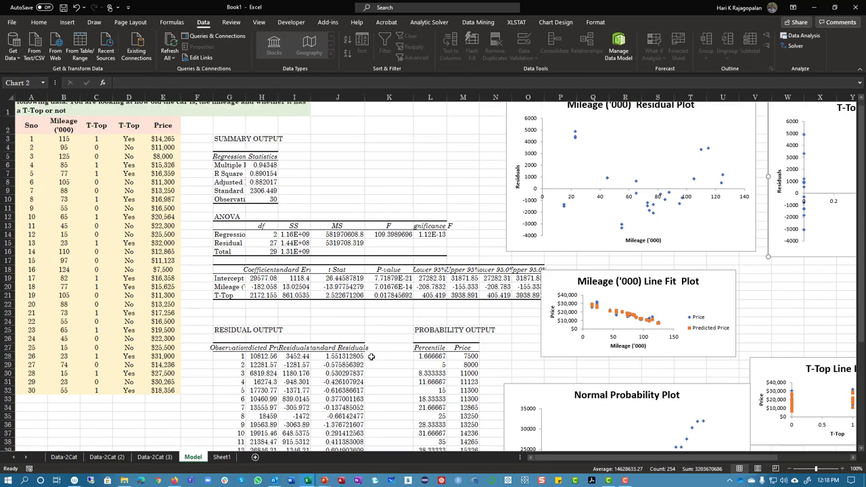
drag(264, 217, 347, 376)
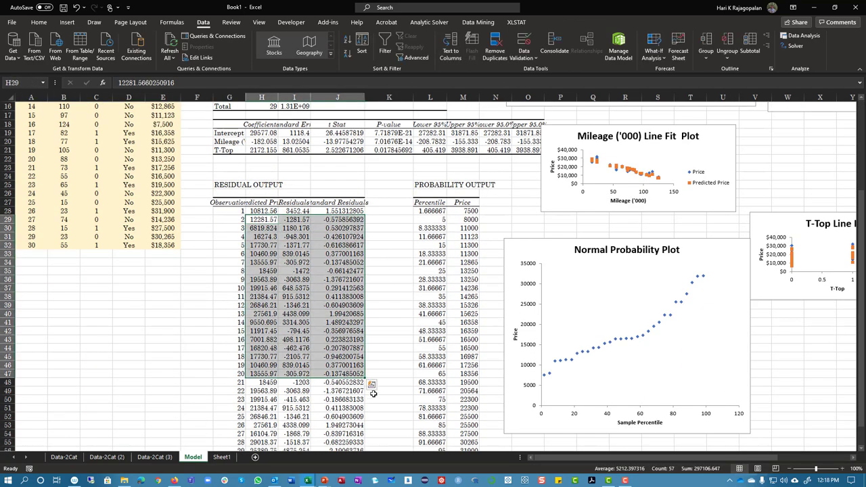
drag(453, 226, 466, 341)
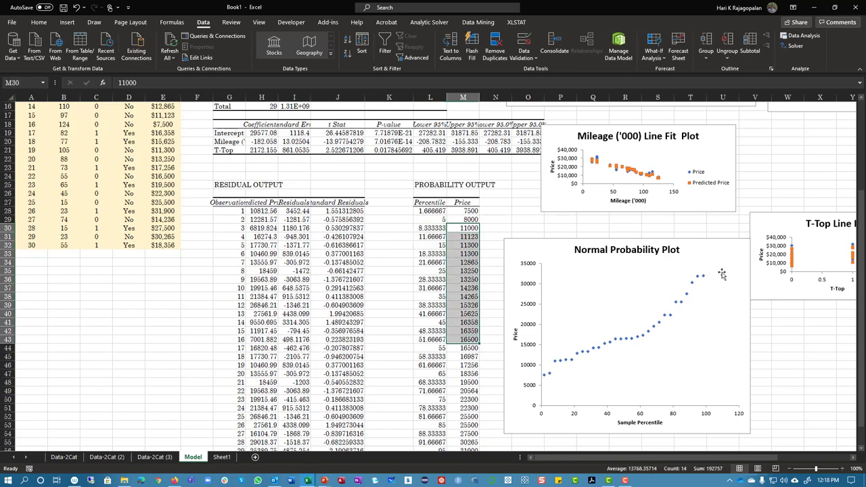
scroll(229, 334, up, 5)
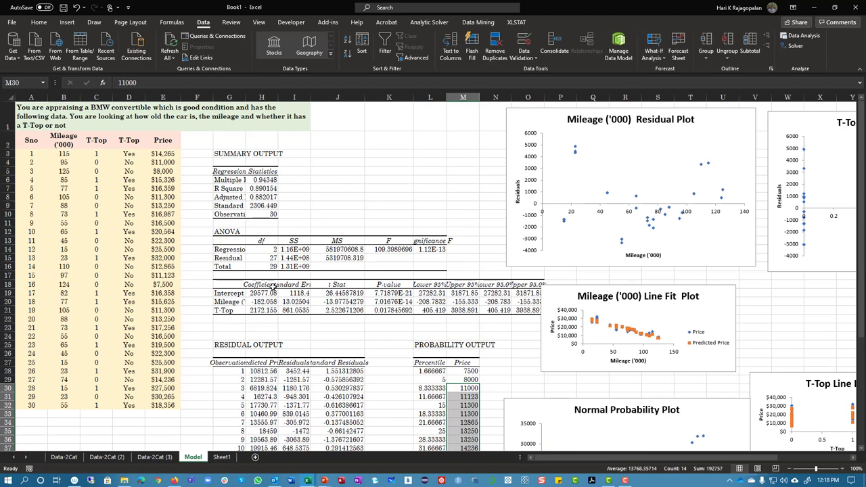
drag(273, 293, 272, 307)
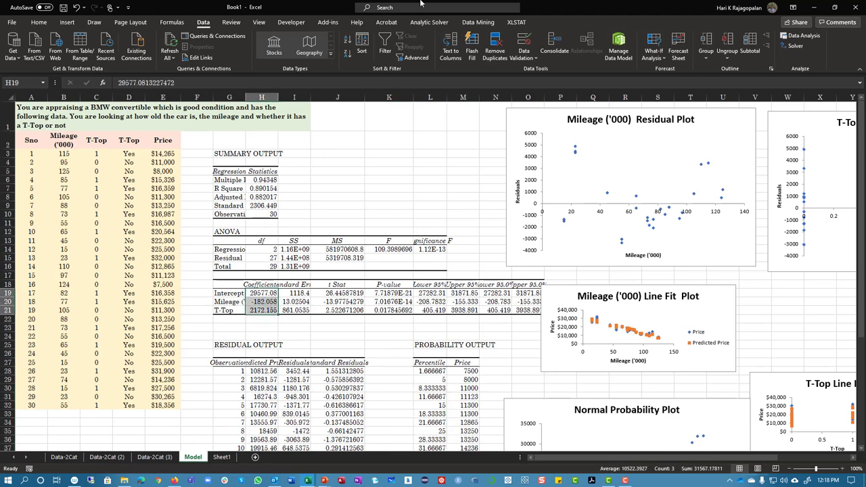
Format the regression coefficients in H19:H21 as numbers with two decimal places and a 1000 separator
click(38, 23)
click(361, 39)
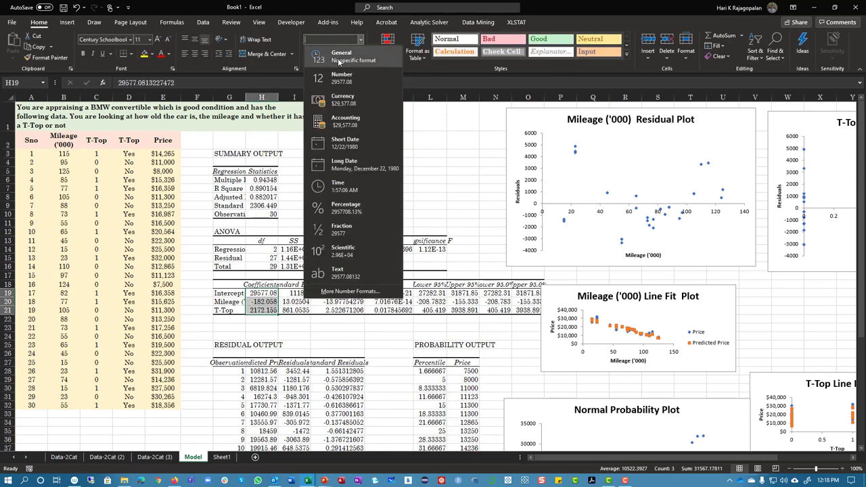
click(335, 78)
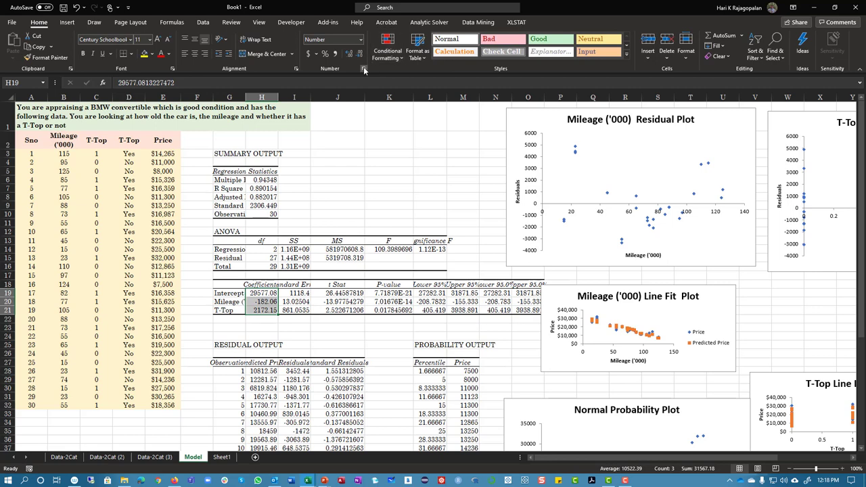
click(363, 69)
click(629, 165)
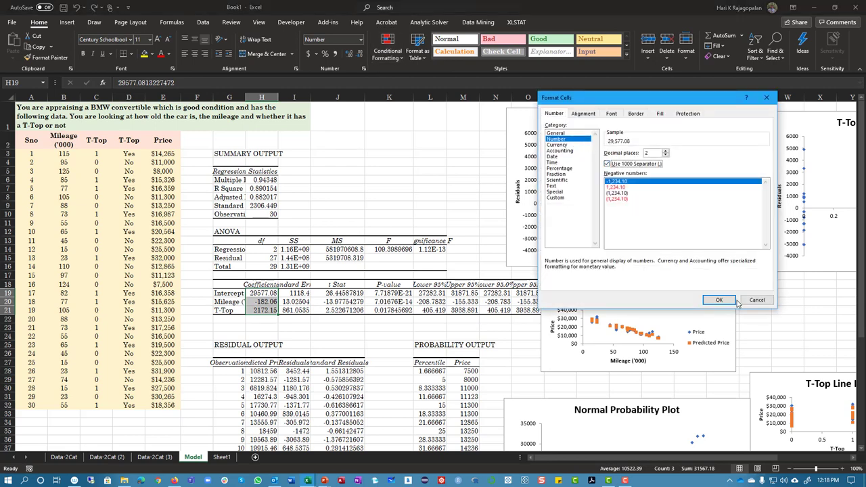
click(719, 300)
click(337, 336)
click(237, 307)
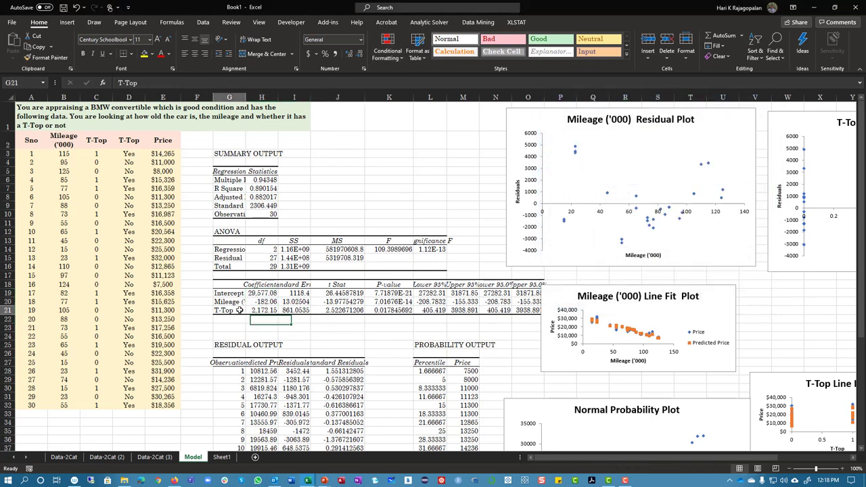
click(267, 311)
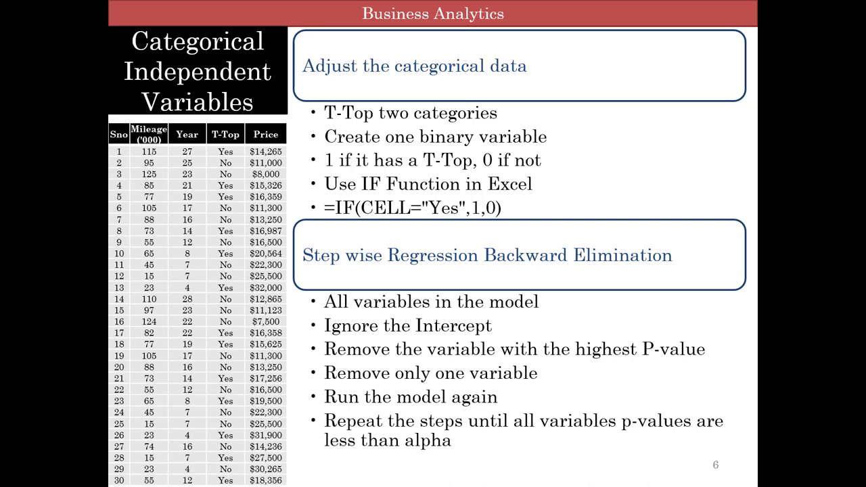
key(Right)
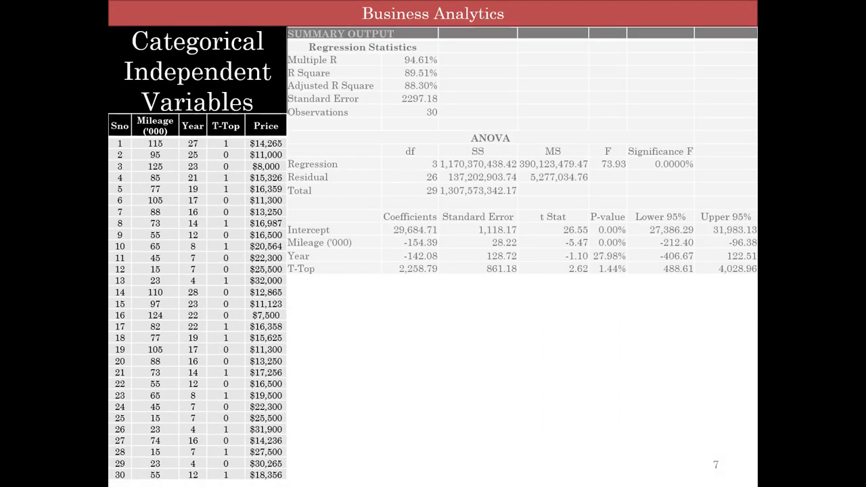
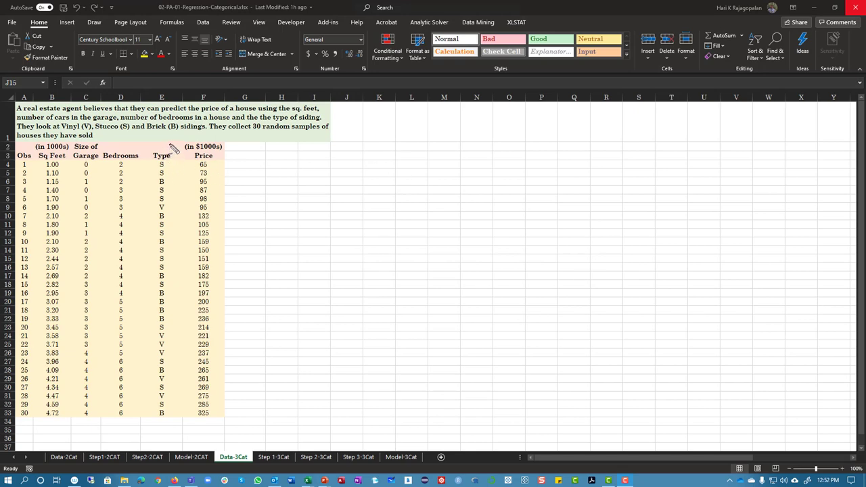
Circle the Type heading in ink and write V, S and B beside the data, bracketed as 3 and underlined
mouse_move(172, 143)
mouse_down()
mouse_move(150, 138)
mouse_move(154, 173)
mouse_move(178, 140)
mouse_move(169, 138)
mouse_up()
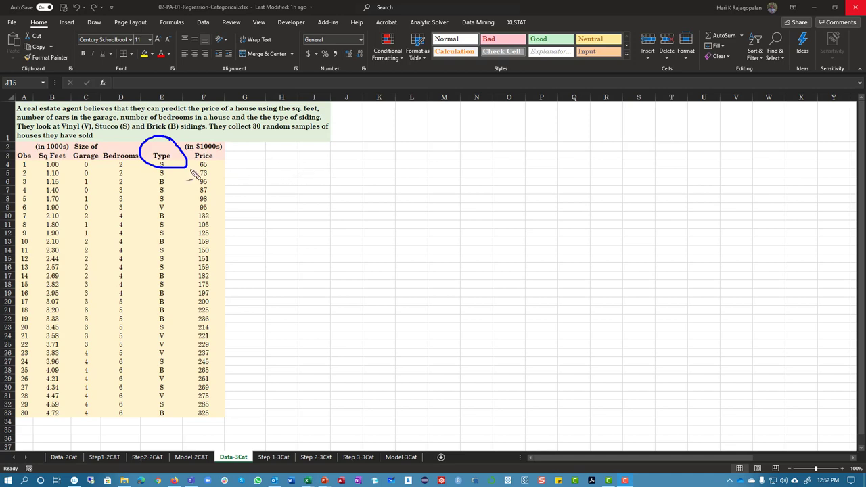
mouse_move(300, 159)
mouse_down()
mouse_move(306, 170)
mouse_move(310, 159)
mouse_move(301, 187)
mouse_move(288, 193)
mouse_move(302, 213)
mouse_move(292, 215)
mouse_up()
mouse_move(331, 157)
mouse_down()
mouse_move(340, 207)
mouse_move(324, 208)
mouse_move(373, 180)
mouse_move(355, 196)
mouse_up()
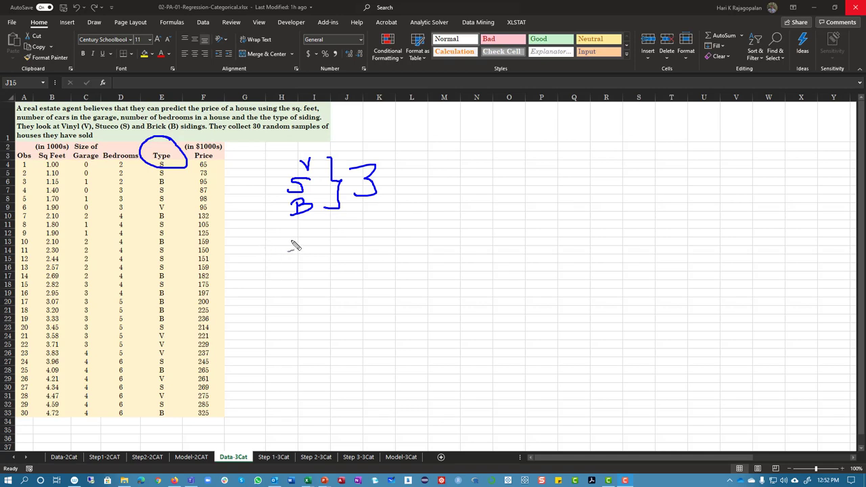
drag(261, 241, 380, 234)
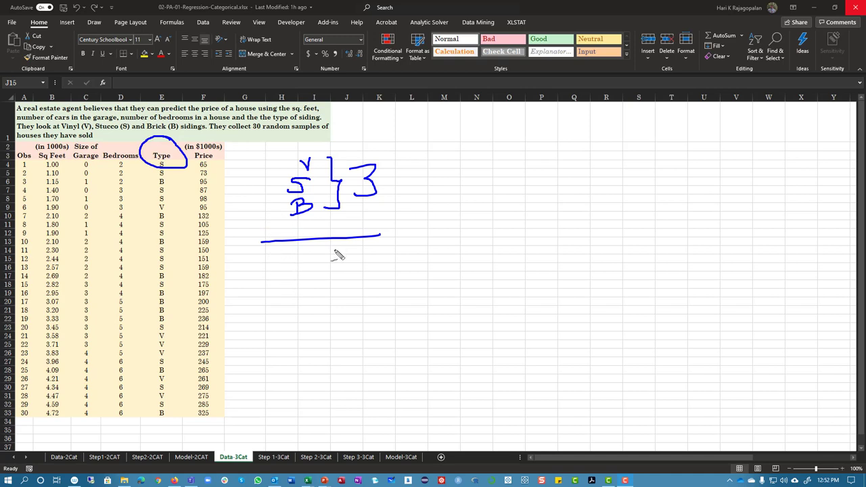
Circle the B, sketch a two-column V and S table with rows 0 1, 1 0 and 0 0, and clear the ink
mouse_move(270, 218)
mouse_down()
mouse_move(338, 223)
mouse_move(270, 197)
mouse_move(269, 220)
mouse_up()
mouse_move(291, 253)
mouse_down()
mouse_move(297, 274)
mouse_move(306, 255)
mouse_move(334, 340)
mouse_up()
drag(276, 288, 389, 283)
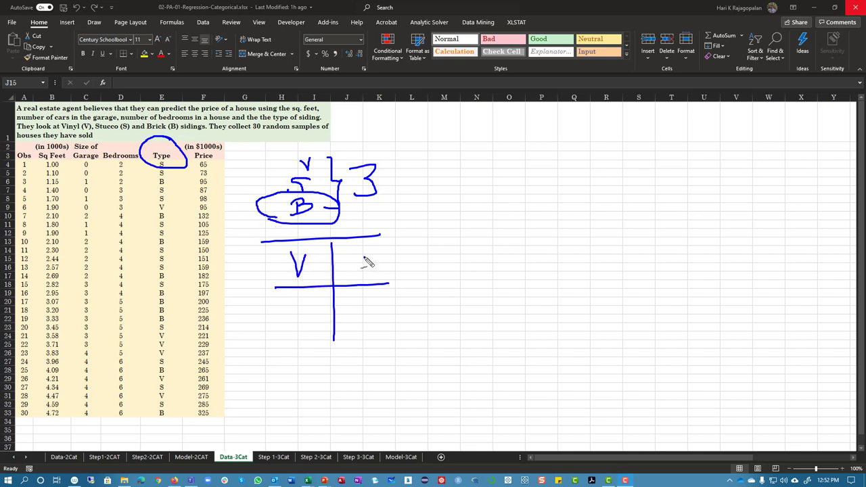
mouse_move(365, 257)
mouse_down()
mouse_move(362, 272)
mouse_move(345, 272)
mouse_up()
mouse_move(308, 296)
mouse_down()
mouse_move(304, 315)
mouse_move(308, 297)
mouse_move(355, 301)
mouse_move(350, 314)
mouse_move(303, 341)
mouse_up()
mouse_move(358, 321)
mouse_down()
mouse_move(359, 334)
mouse_move(356, 322)
mouse_up()
drag(314, 357, 308, 355)
drag(363, 349, 333, 372)
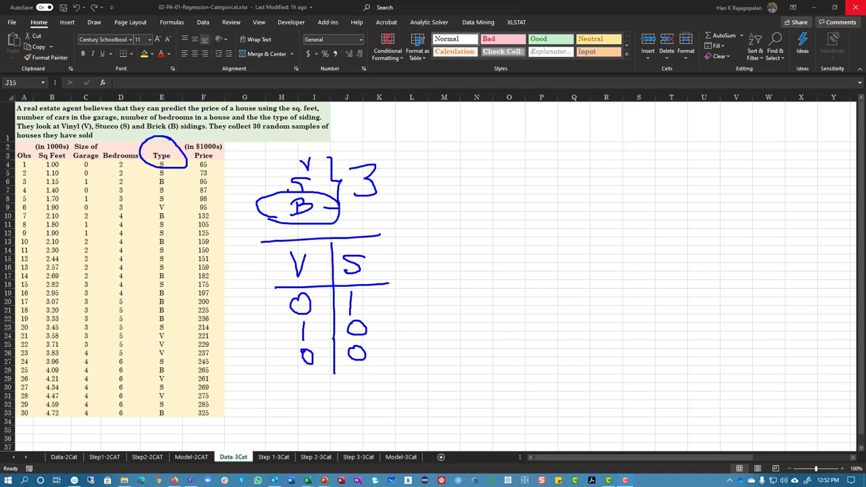
key(Escape)
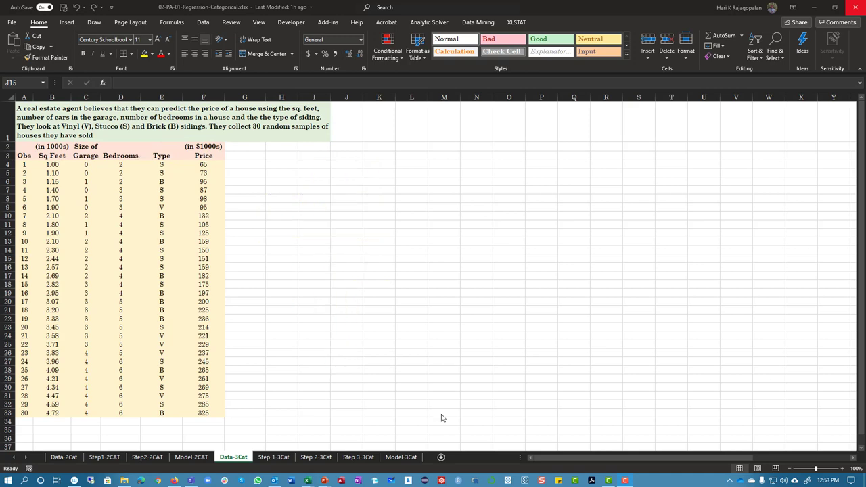
Open the Step 1-3Cat sheet and inspect the IF formulas behind the S and V dummy variables in E4 and F4
click(272, 457)
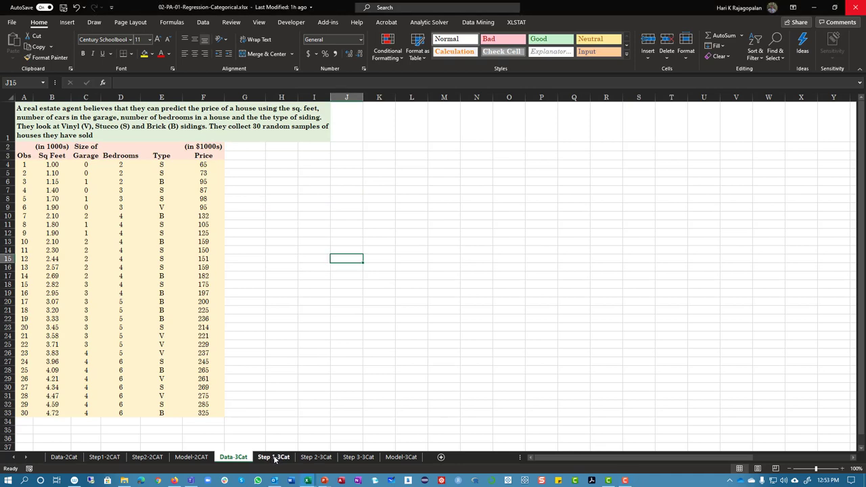
mouse_move(162, 170)
mouse_down()
mouse_move(203, 169)
mouse_move(162, 170)
mouse_up()
click(184, 83)
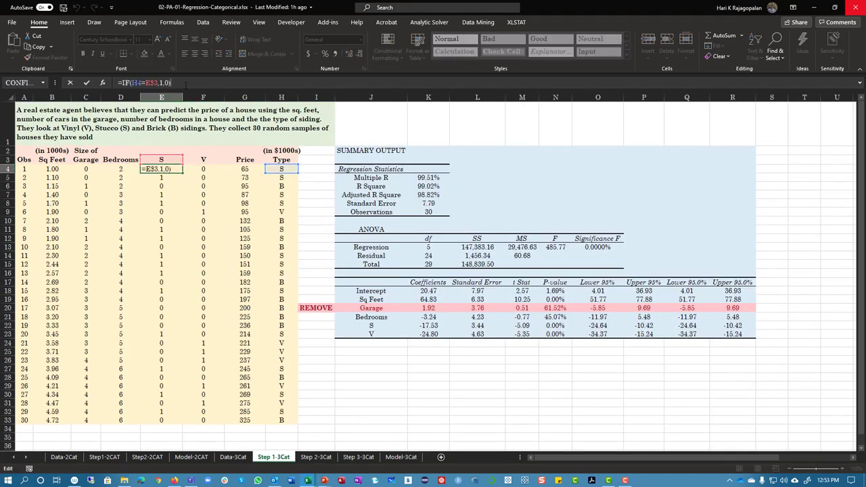
key(Escape)
click(206, 169)
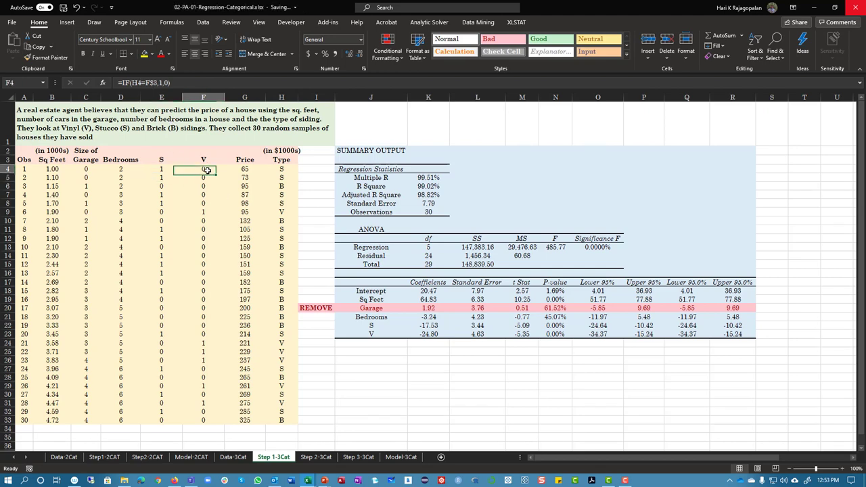
double_click(207, 170)
key(Return)
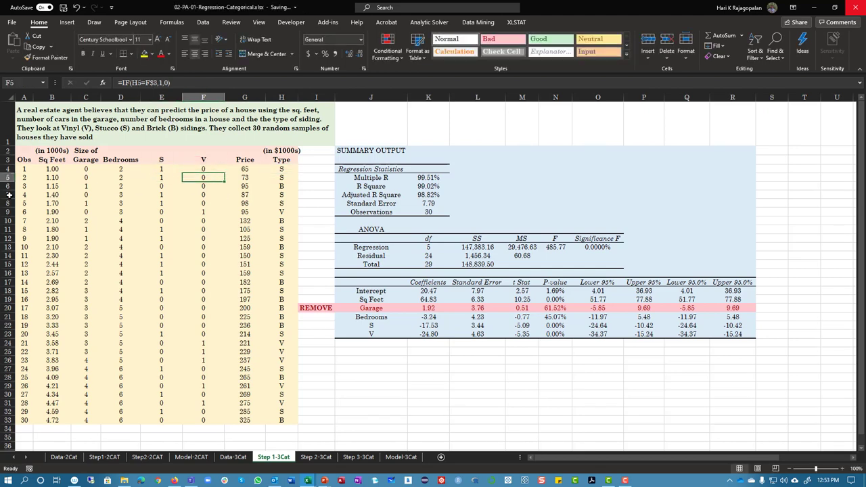
Compare the S and V dummy values with the siding type in rows 4, 5, 6 and 9
drag(163, 169, 203, 170)
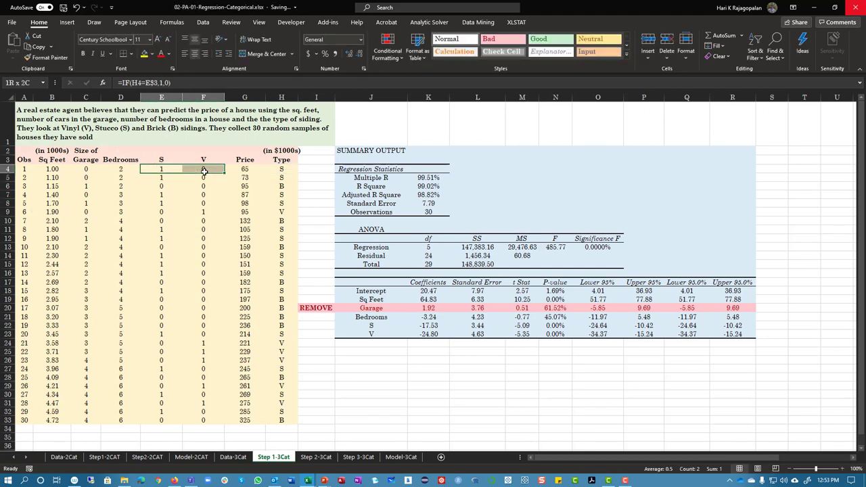
click(155, 177)
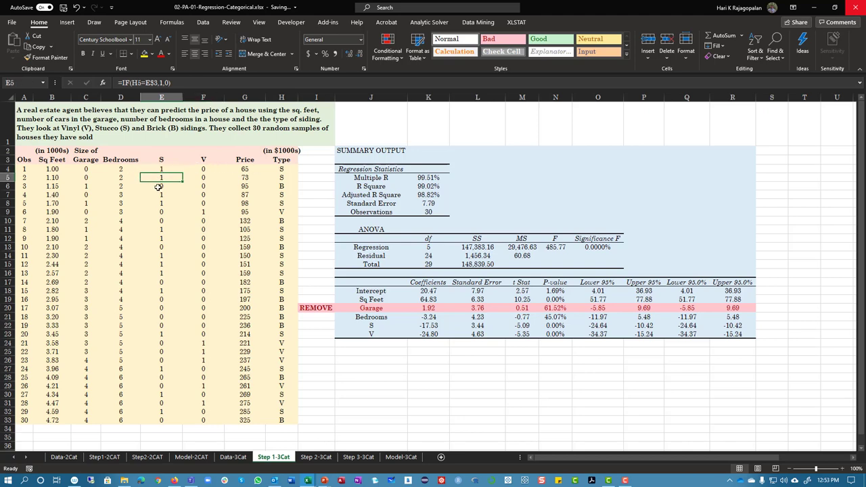
drag(155, 186, 277, 187)
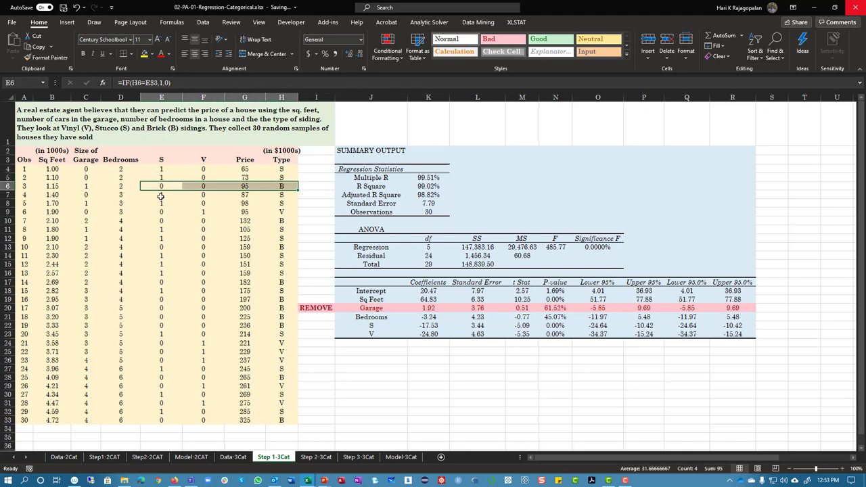
drag(160, 214, 199, 212)
Set up a Regression with Y range G3:G33 and X range B3:F33, and cancel it without running
drag(52, 163, 192, 421)
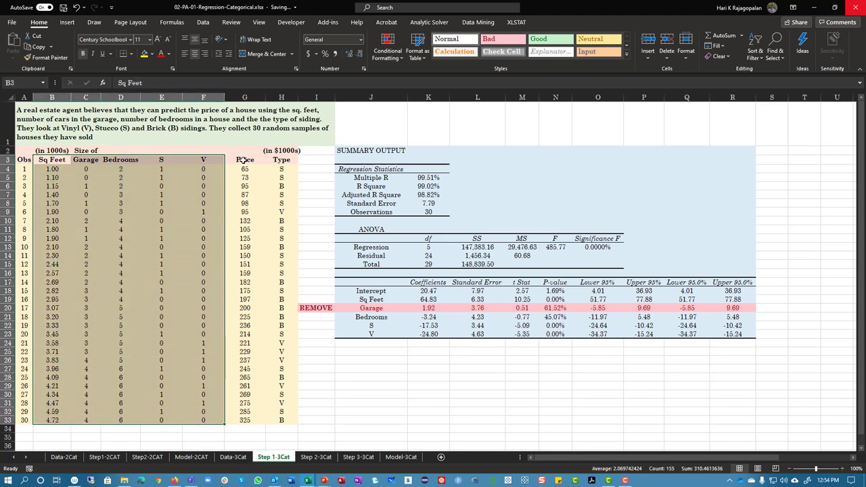
drag(242, 163, 237, 422)
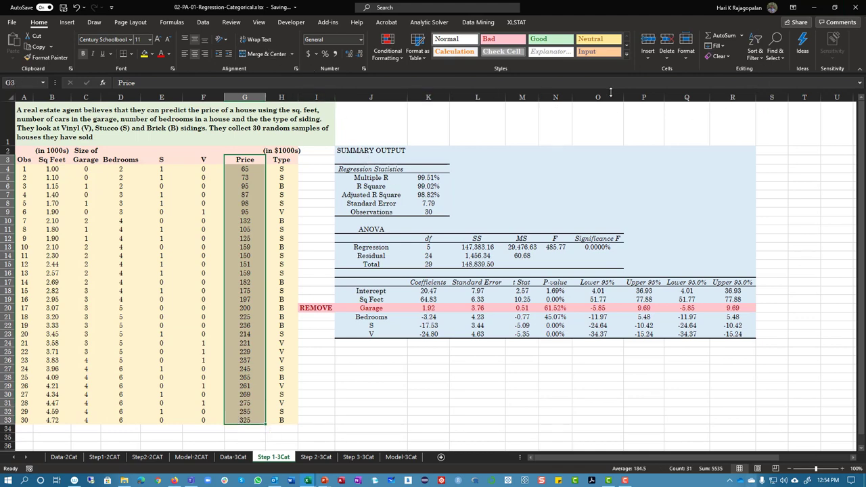
click(205, 23)
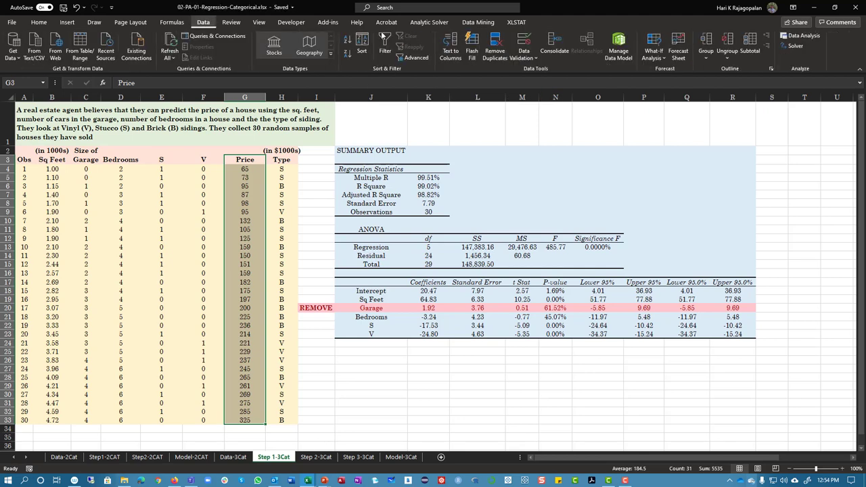
click(802, 36)
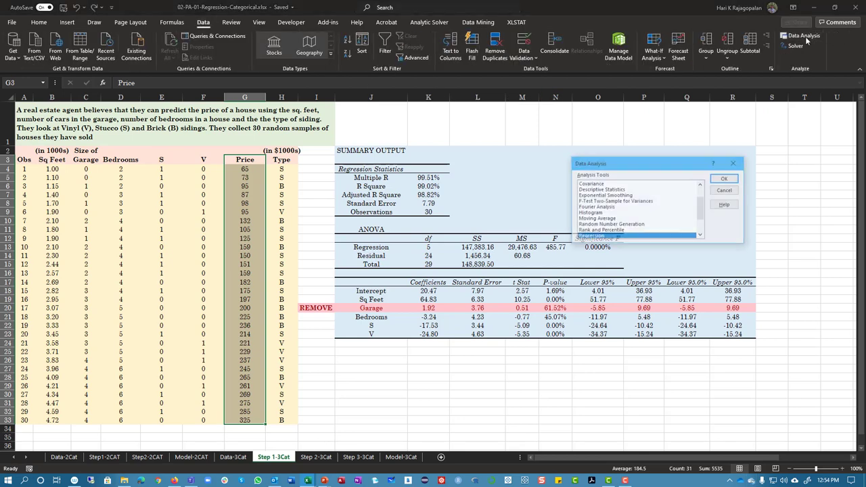
click(724, 178)
click(668, 144)
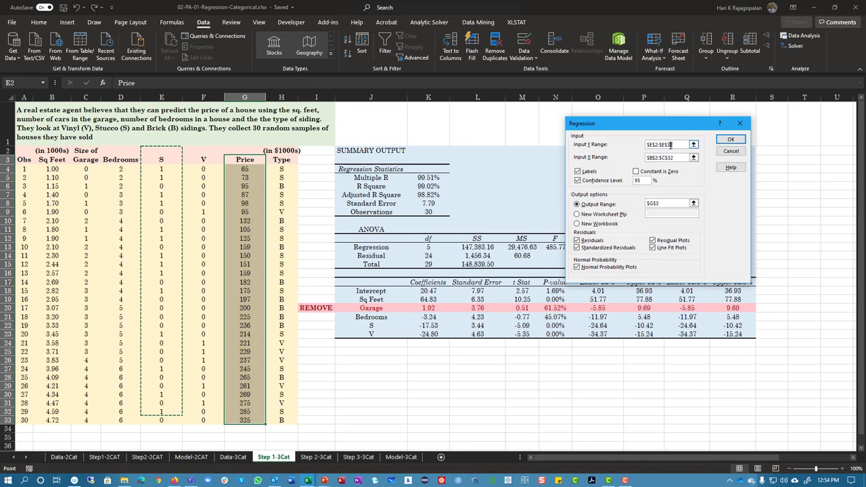
drag(241, 160, 240, 420)
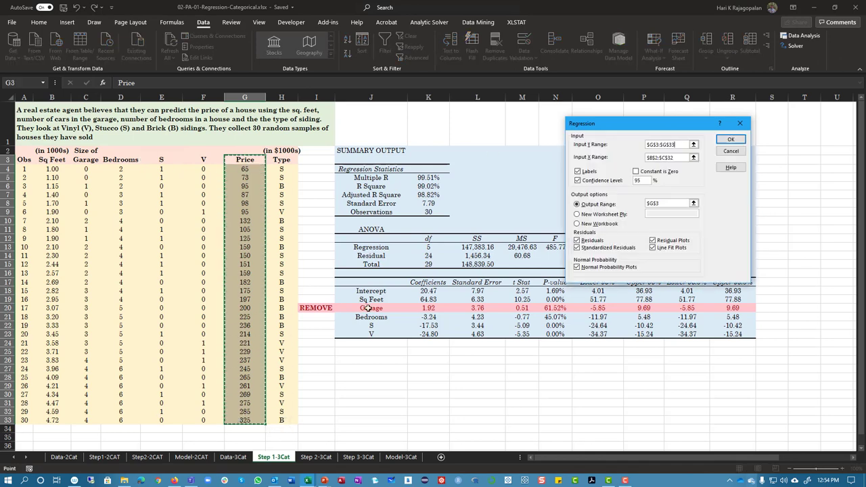
click(670, 157)
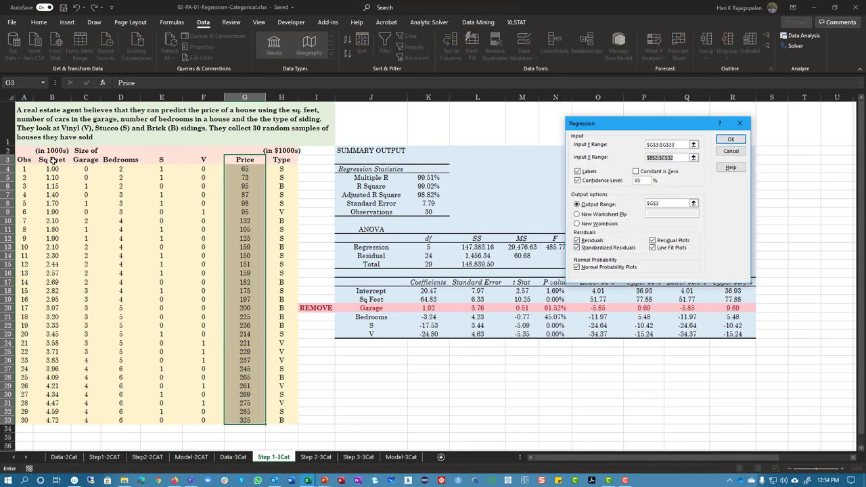
drag(52, 160, 206, 418)
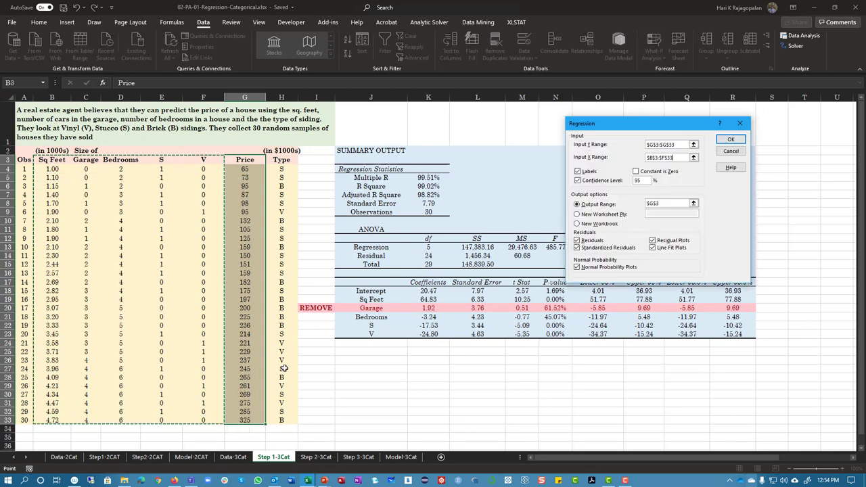
click(731, 150)
click(738, 191)
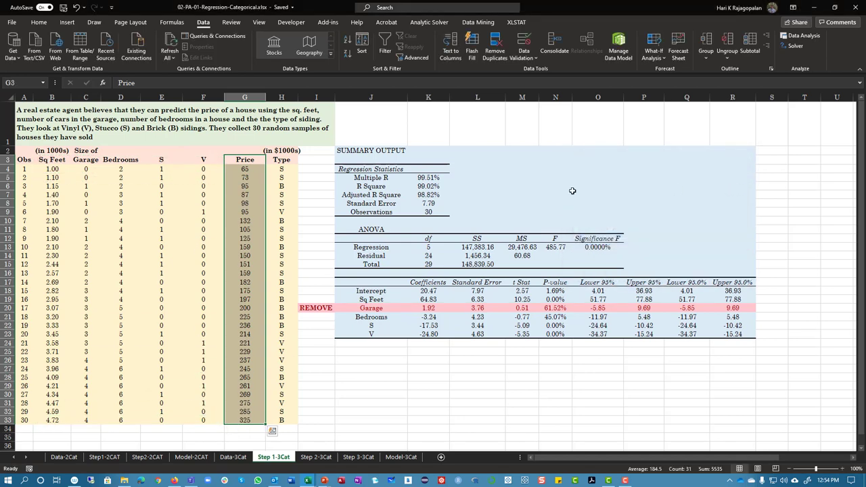
Examine the Adjusted R Square in the regression statistics
click(429, 194)
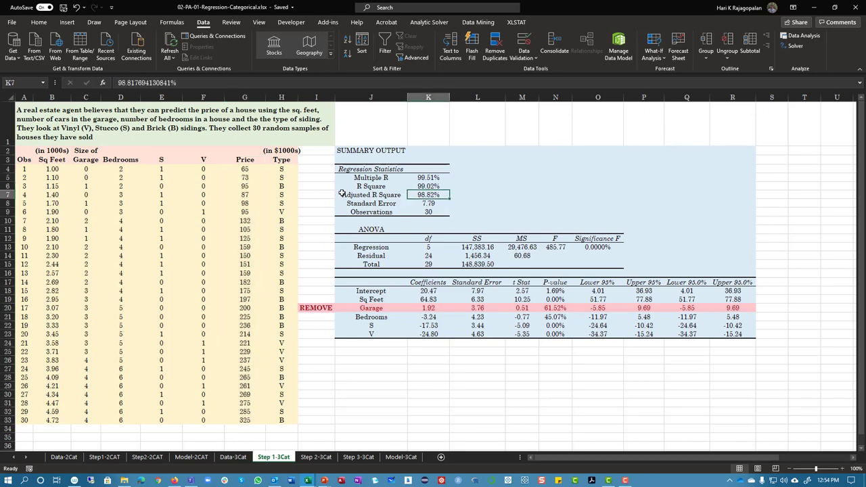
drag(359, 198, 439, 195)
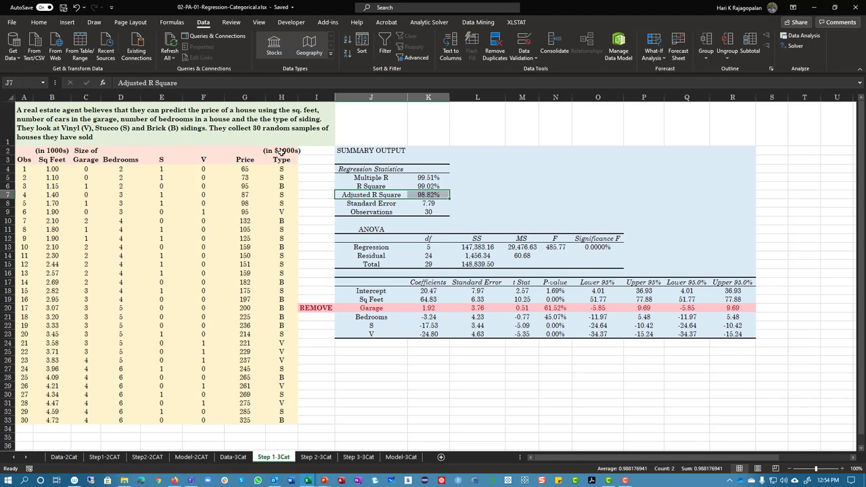
Move the "(in $1000s)" label from H2 to G2 above Price and copy its header formatting back to H2
click(264, 151)
drag(265, 152, 249, 153)
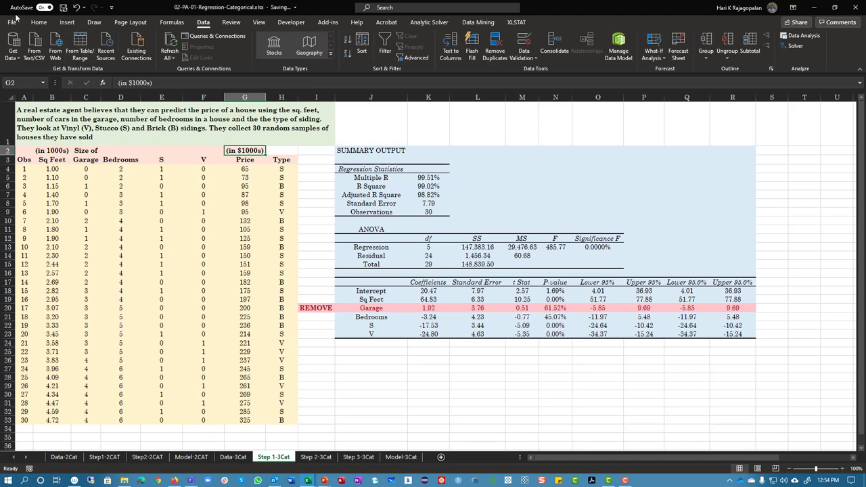
click(42, 23)
click(46, 57)
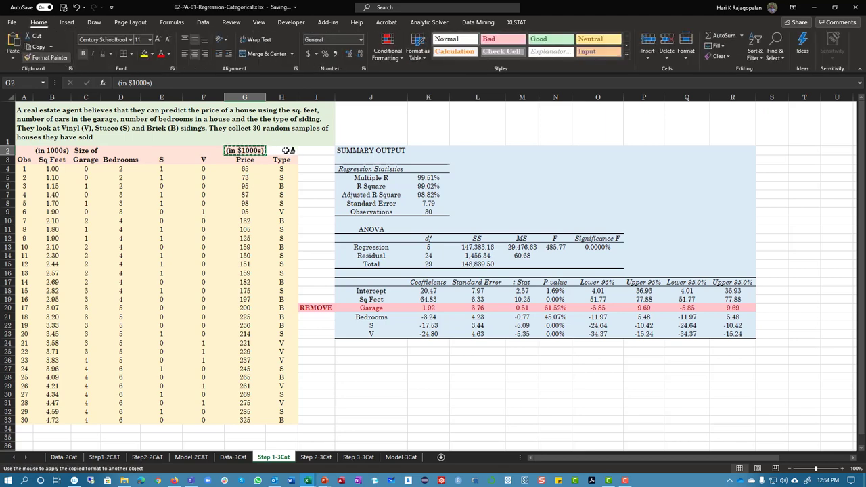
click(281, 238)
Review the predictor columns from Sq Feet to V and the P-value of Garage in the coefficient table
drag(42, 159, 206, 318)
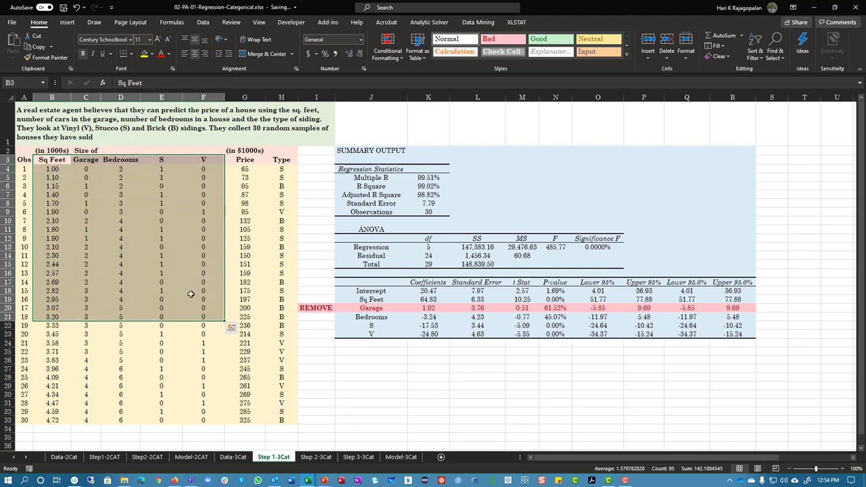
click(568, 309)
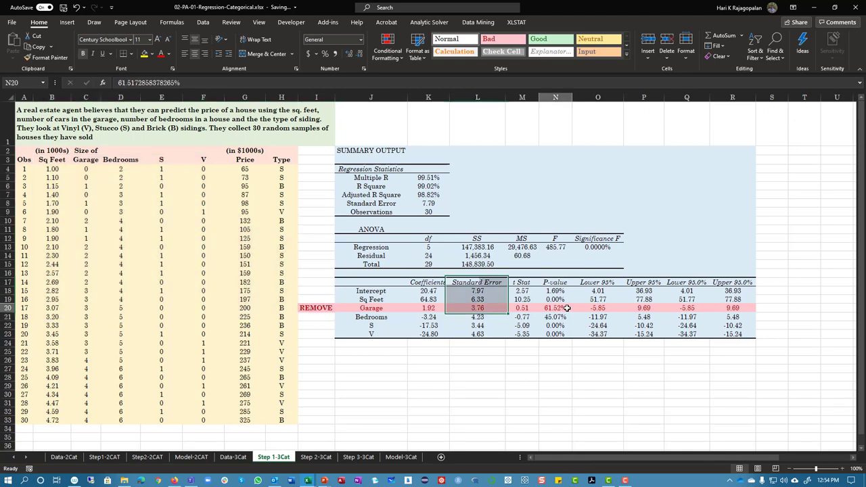
Compare the P-values in the Step 1-3Cat coefficient table, focusing on the Garage row marked REMOVE
drag(553, 290, 554, 335)
drag(322, 307, 731, 309)
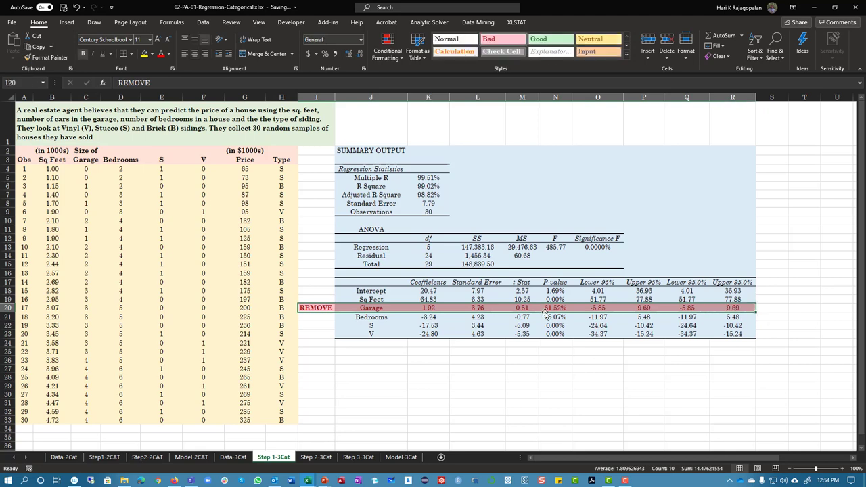
click(555, 307)
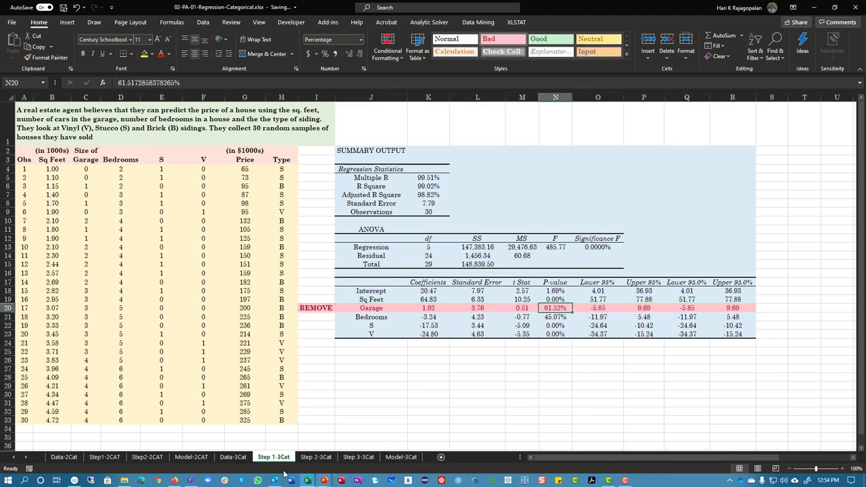
Open the Step 2-3Cat sheet and review the Bedrooms data column and the Bedrooms coefficient row marked REMOVE
click(316, 458)
click(328, 398)
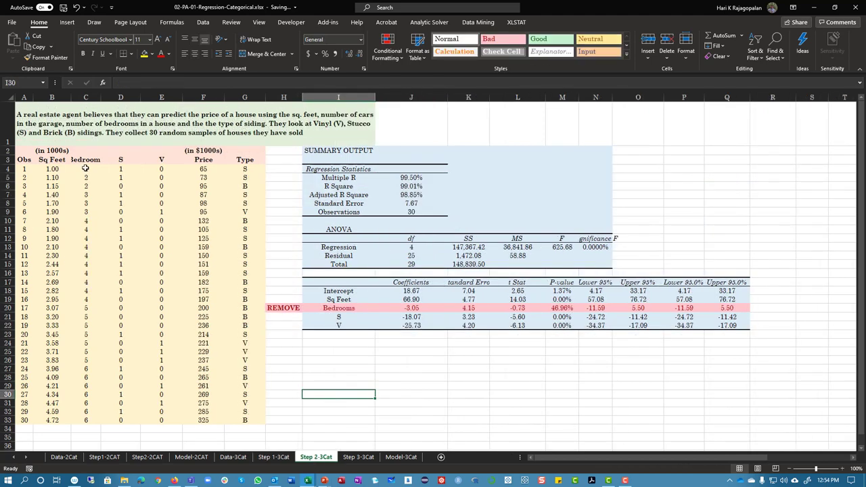
drag(85, 169, 86, 420)
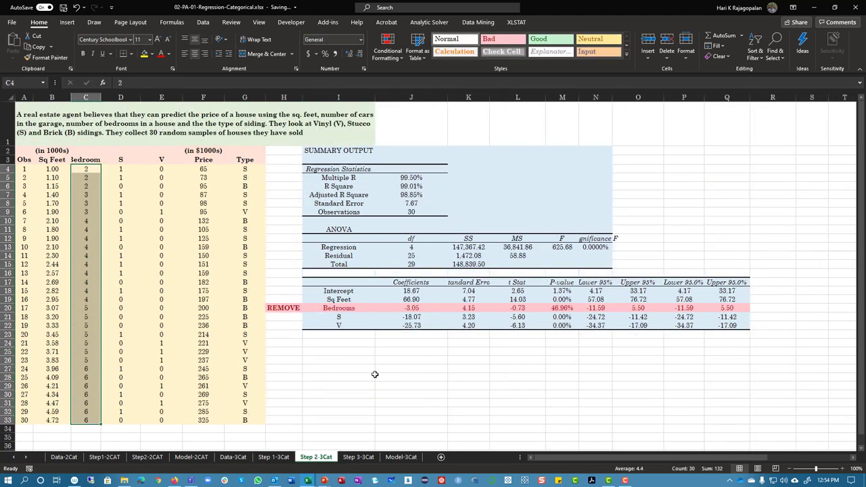
drag(286, 312, 722, 308)
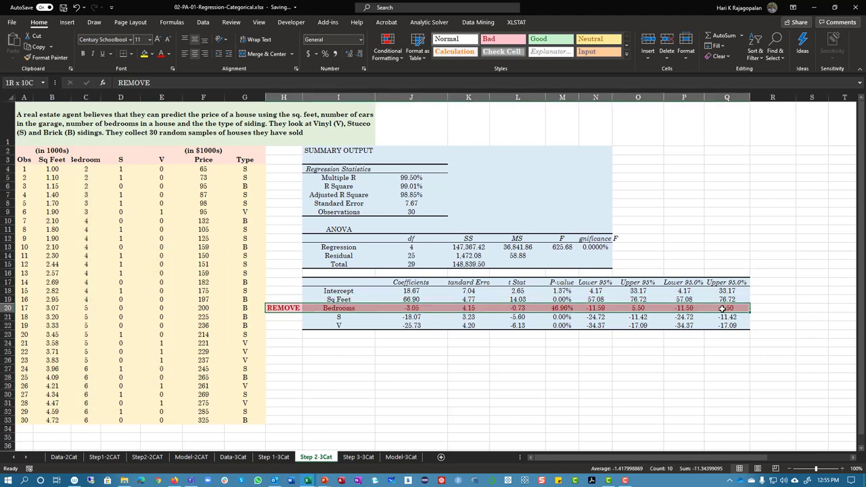
Open the Step 3-3Cat sheet and review the remaining data columns and the Sq Feet, S and V coefficient rows
click(358, 457)
click(302, 334)
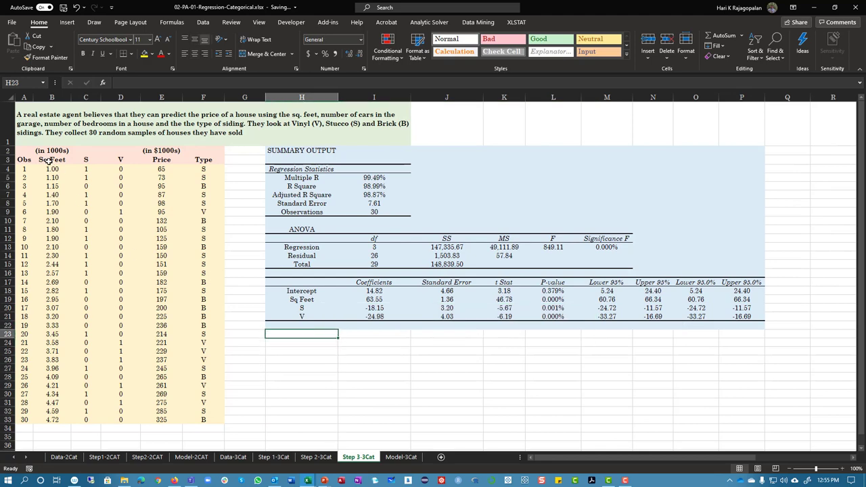
drag(49, 160, 207, 422)
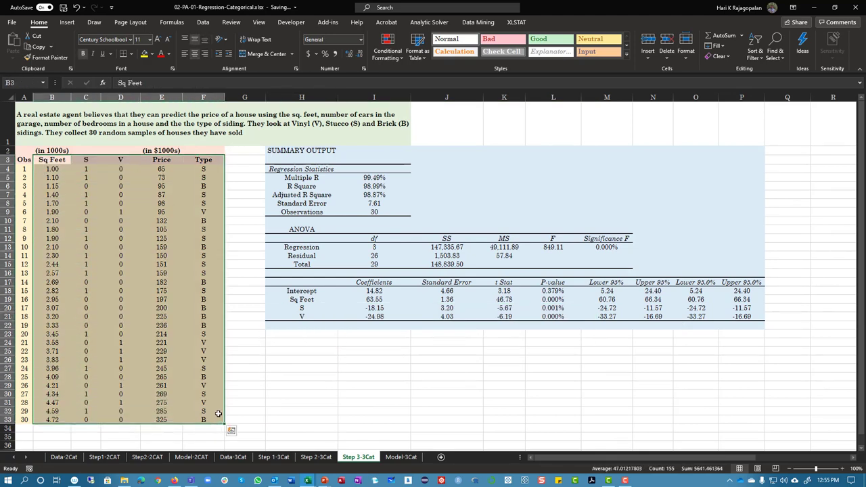
click(315, 298)
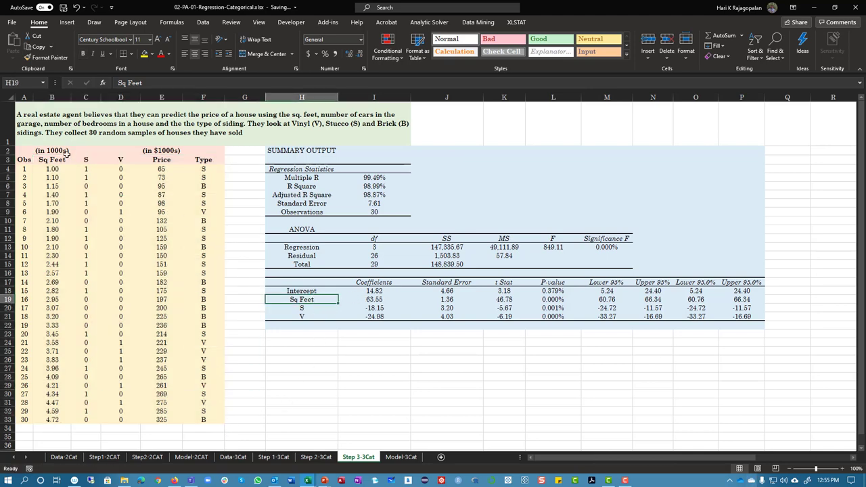
click(371, 298)
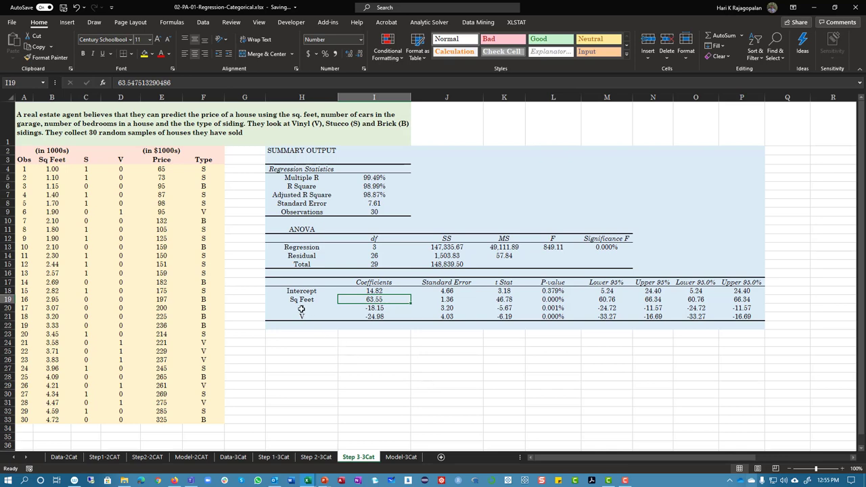
click(301, 308)
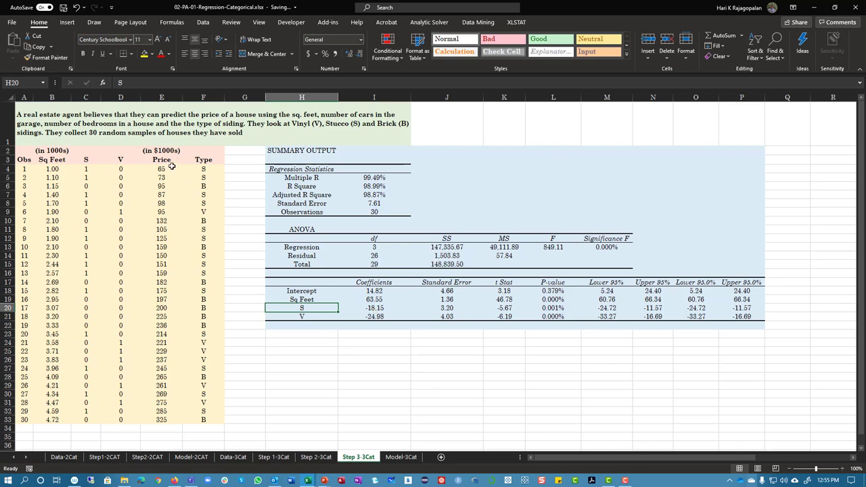
click(301, 318)
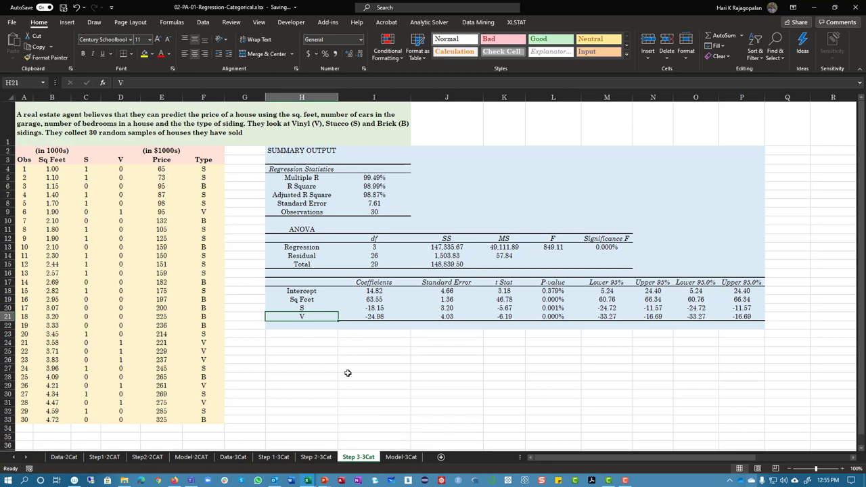
Open the Model-3Cat sheet and examine the Normal Probability Plot beside the regression output
click(401, 457)
scroll(398, 403, up, 3)
scroll(473, 392, left, 6)
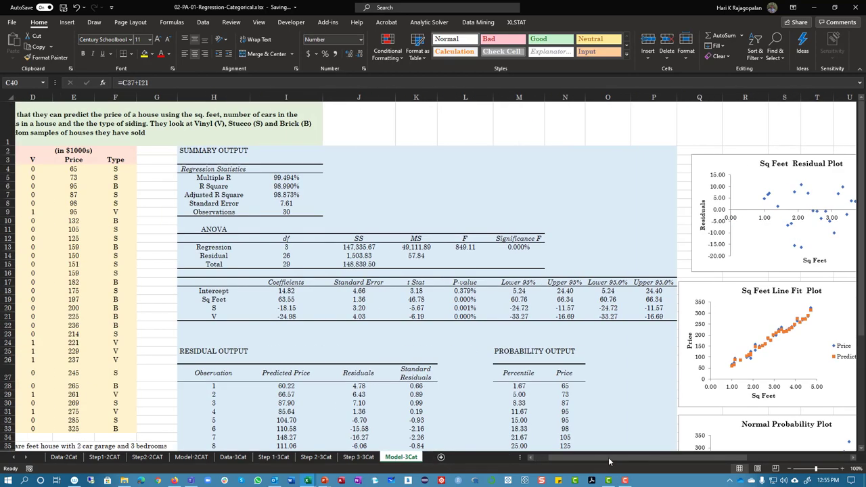
scroll(482, 359, down, 4)
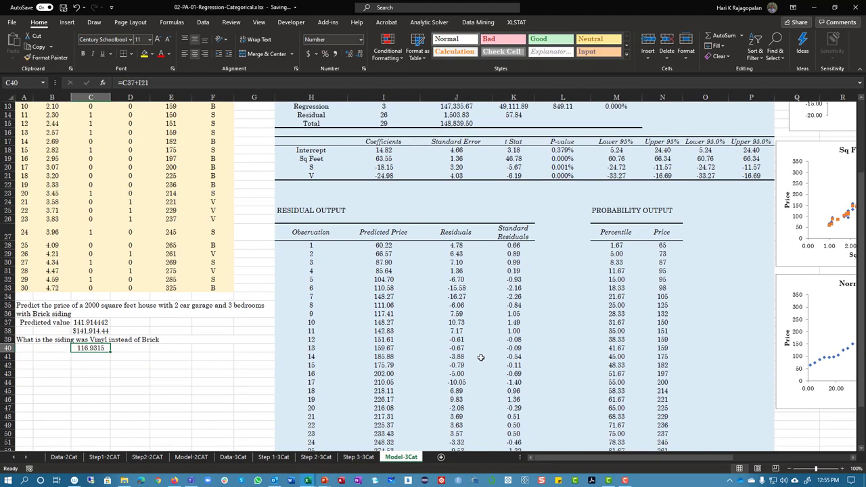
scroll(638, 461, right, 6)
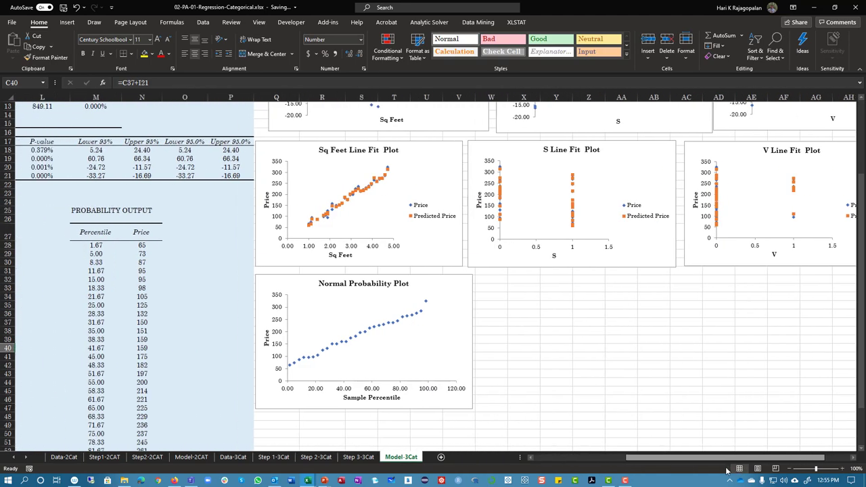
click(312, 361)
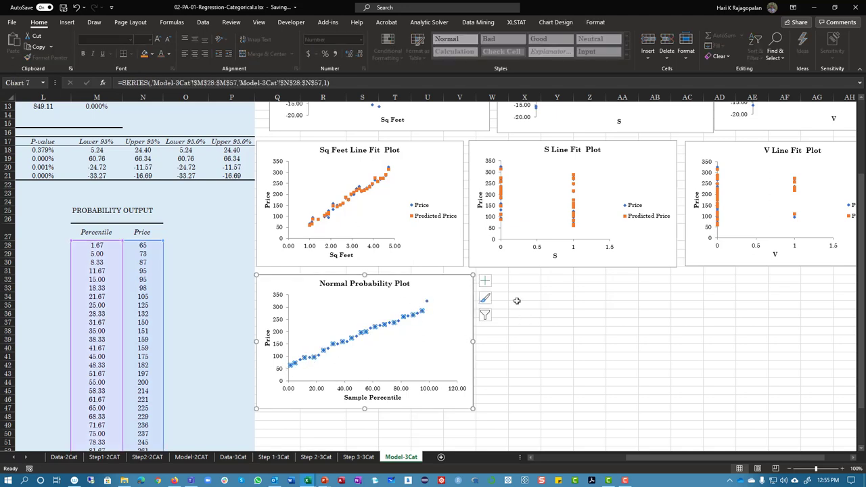
Inspect the residual plots and line fit plots for Sq Feet, S and V
scroll(379, 291, up, 4)
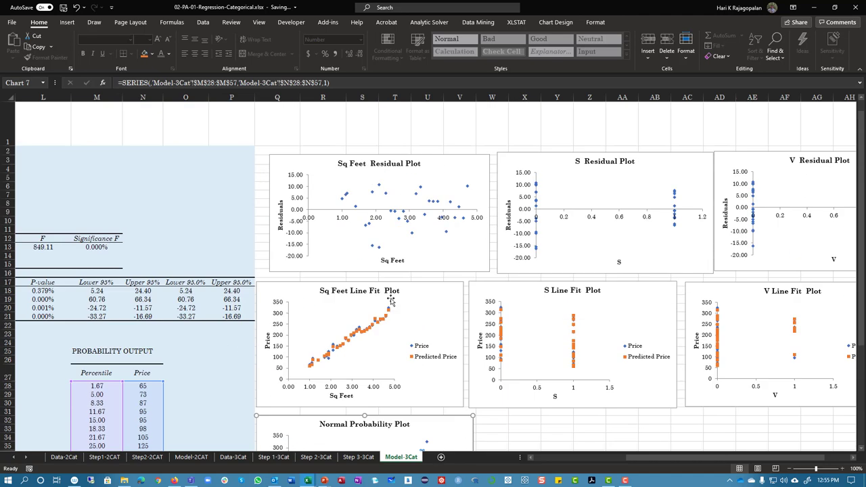
scroll(498, 338, down, 1)
scroll(504, 325, up, 2)
click(512, 428)
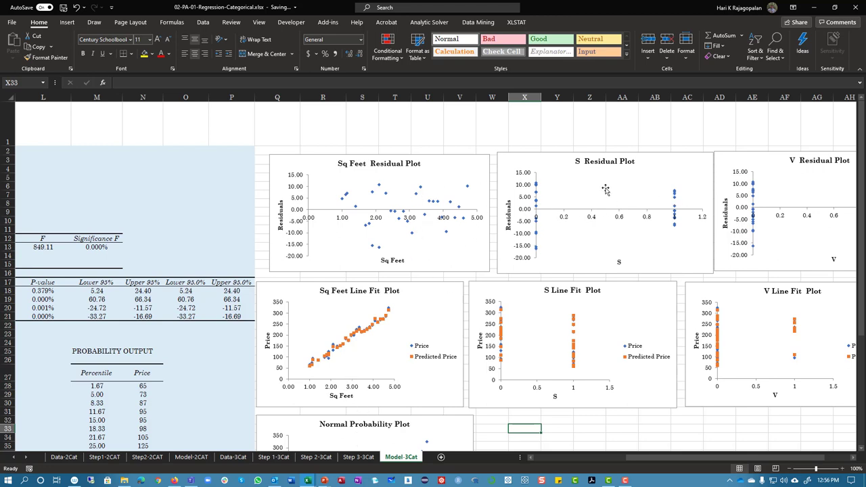
click(697, 160)
click(763, 157)
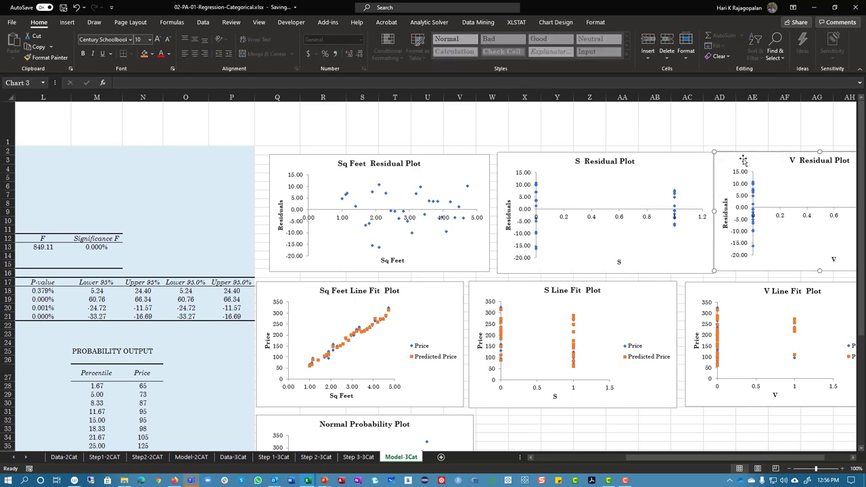
Return from the charts to the coefficient table and residual output on the Model-3Cat sheet
scroll(429, 245, down, 3)
click(561, 462)
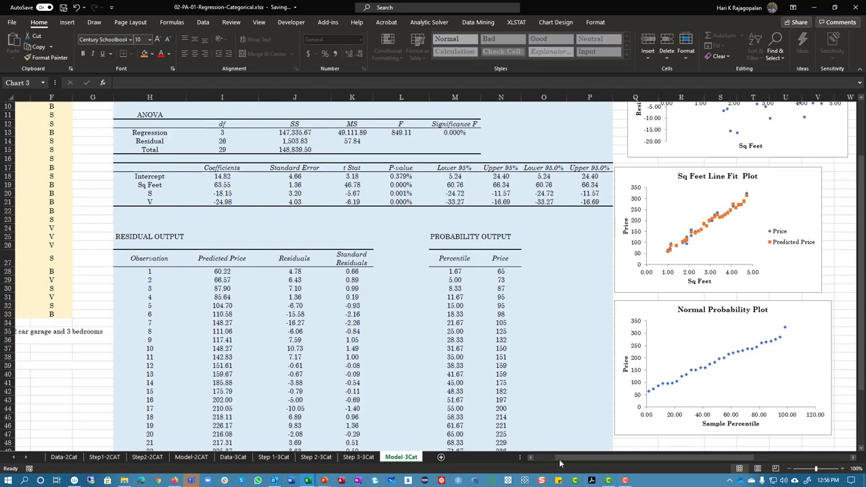
click(561, 462)
click(249, 314)
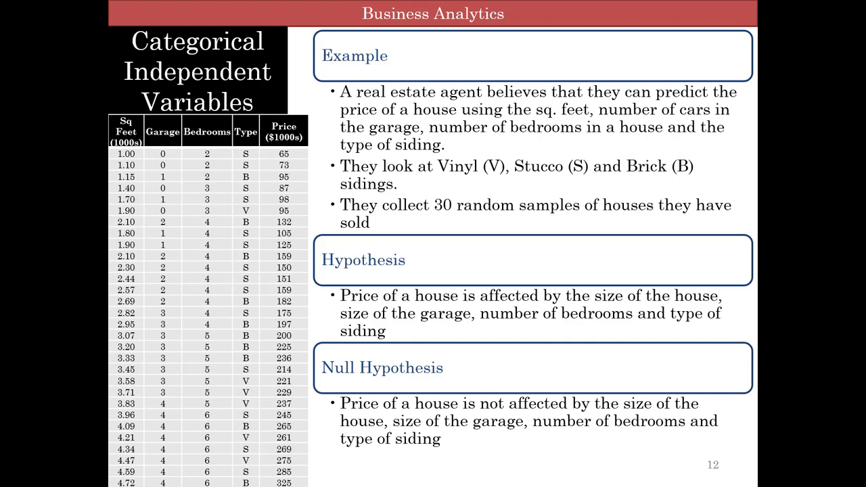
Advance the slide show by two slides, from slide 12 to slide 14
key(Right)
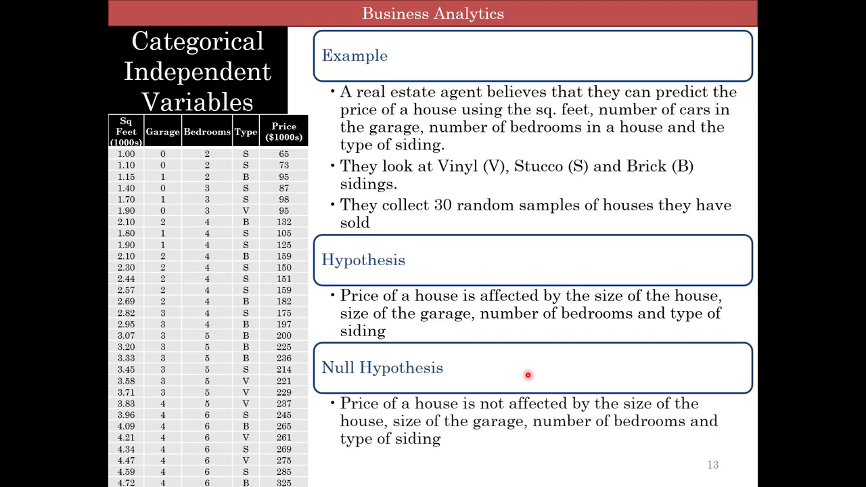
key(Right)
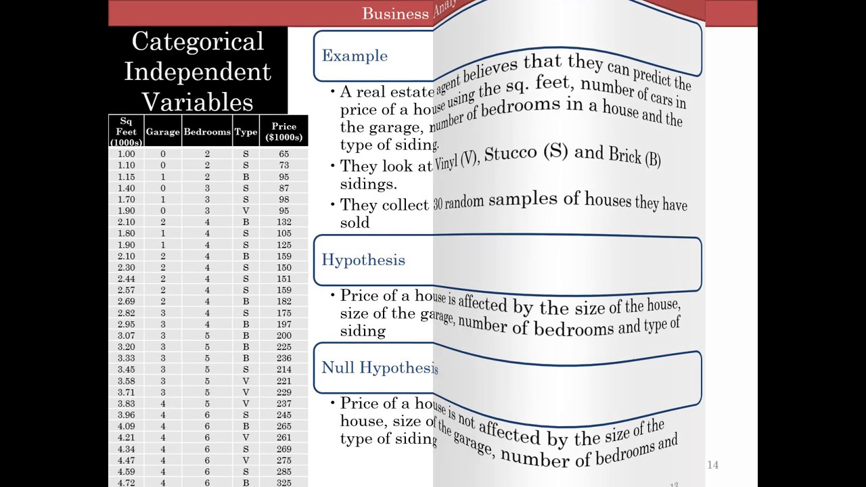